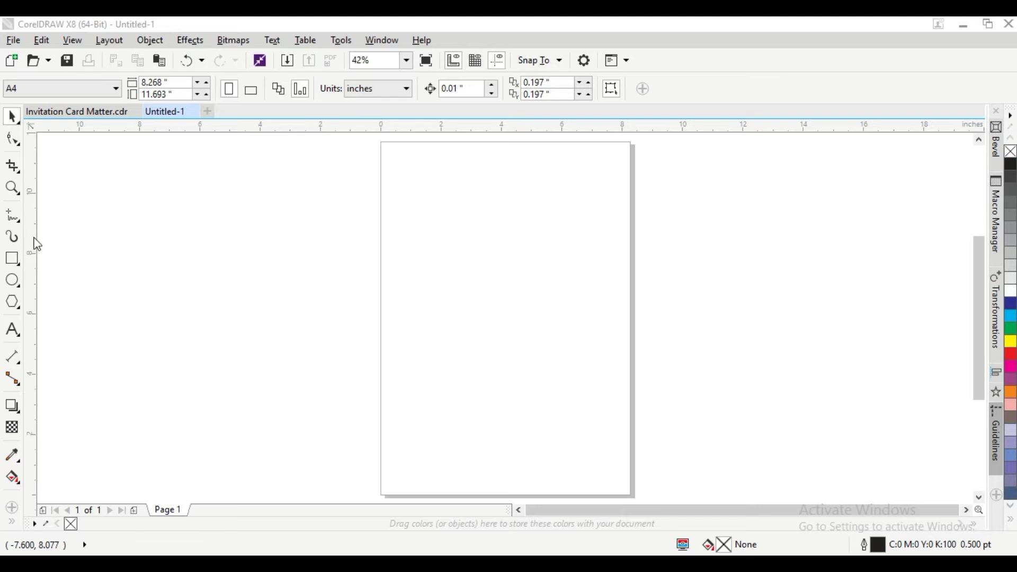
Add a page-sized rectangle and resize it to 5 inches wide by 7 inches high
{"action": "double_click", "coordinate": [12, 260]}
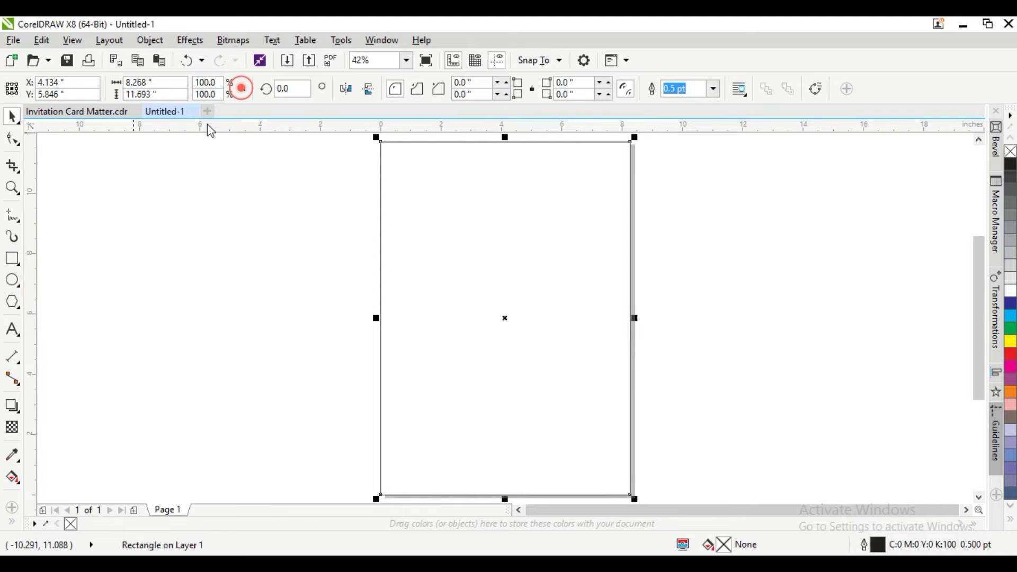
{"action": "left_click", "coordinate": [154, 88]}
{"action": "type", "text": "5"}
{"action": "key", "text": "Tab"}
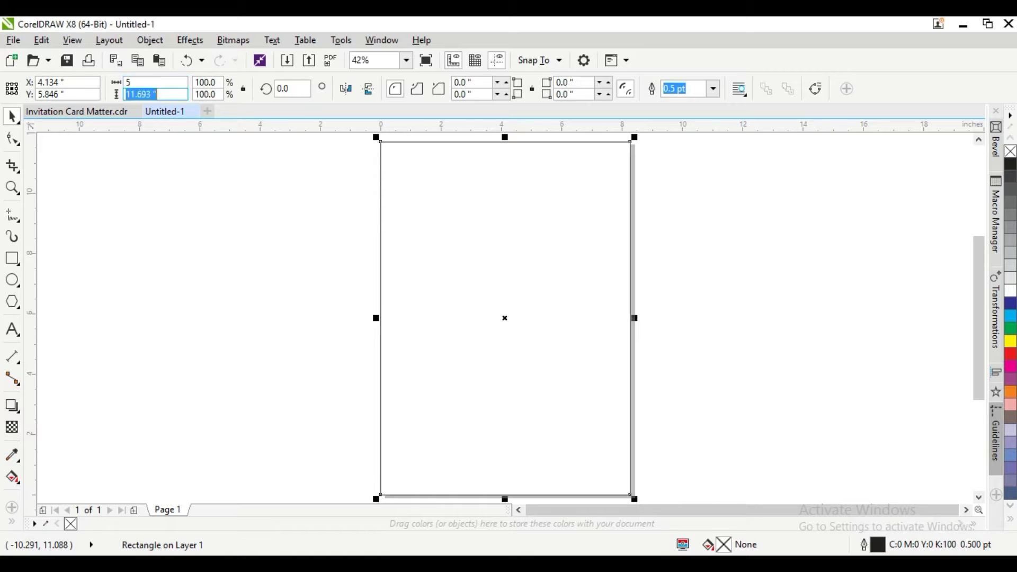
{"action": "type", "text": "7"}
{"action": "key", "text": "Return"}
Place one copy of the rectangle directly below the original, offset -7 inches vertically, edges touching
{"action": "left_click", "coordinate": [722, 274]}
{"action": "left_click", "coordinate": [536, 285]}
{"action": "left_click", "coordinate": [998, 318]}
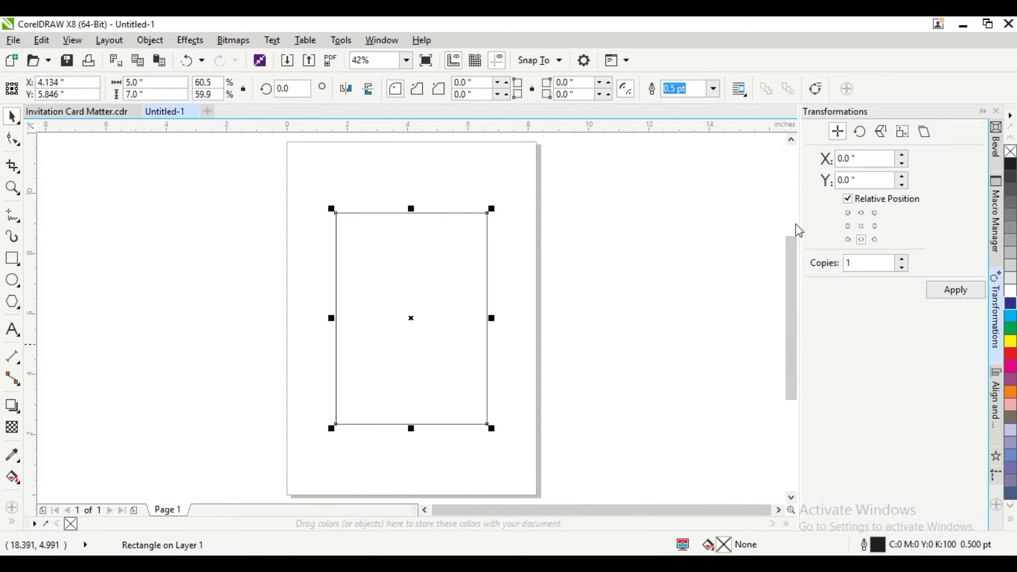
{"action": "left_click", "coordinate": [862, 239]}
{"action": "left_click", "coordinate": [954, 289]}
{"action": "scroll", "coordinate": [484, 304], "scroll_direction": "down", "scroll_amount": 4}
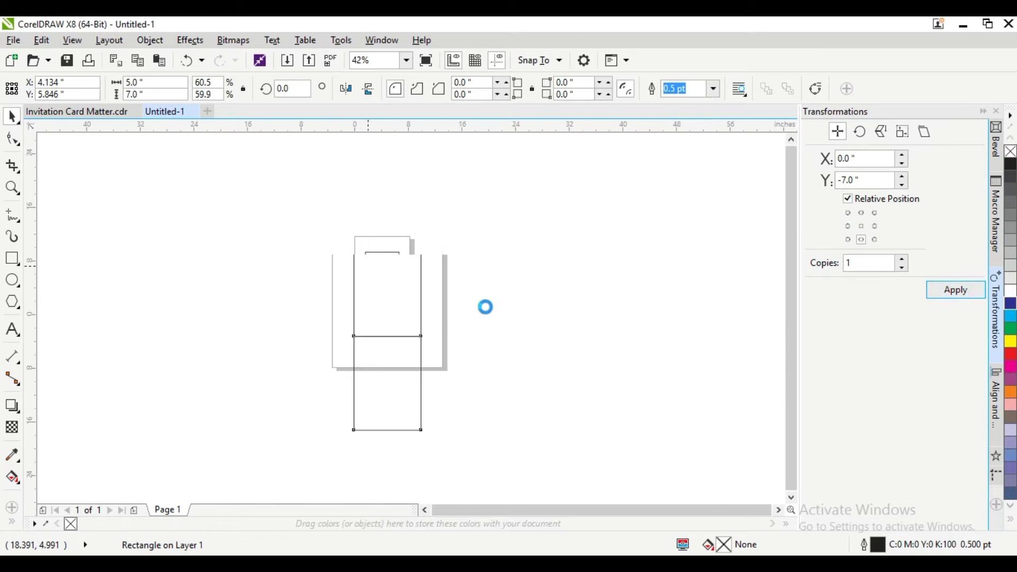
Group the two stacked rectangles and center the group on the page
{"action": "left_click", "coordinate": [401, 317]}
{"action": "scroll", "coordinate": [402, 317], "scroll_direction": "up", "scroll_amount": 2}
{"action": "key", "text": "ctrl+a"}
{"action": "key", "text": "ctrl+g"}
{"action": "key", "text": "p"}
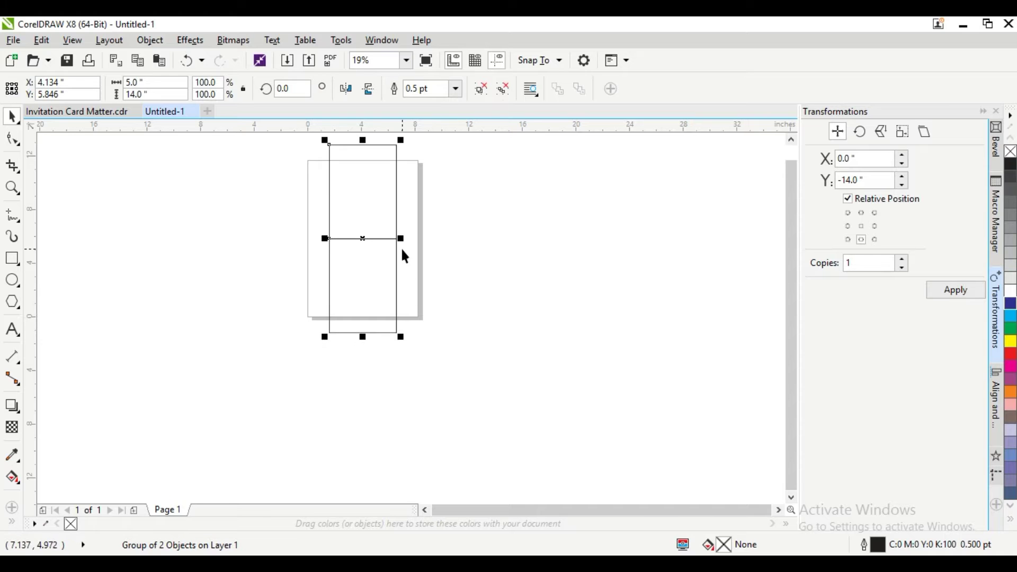
Set the height of the grouped rectangles to 7 inches, keeping the width at 5 inches
{"action": "left_click", "coordinate": [169, 92]}
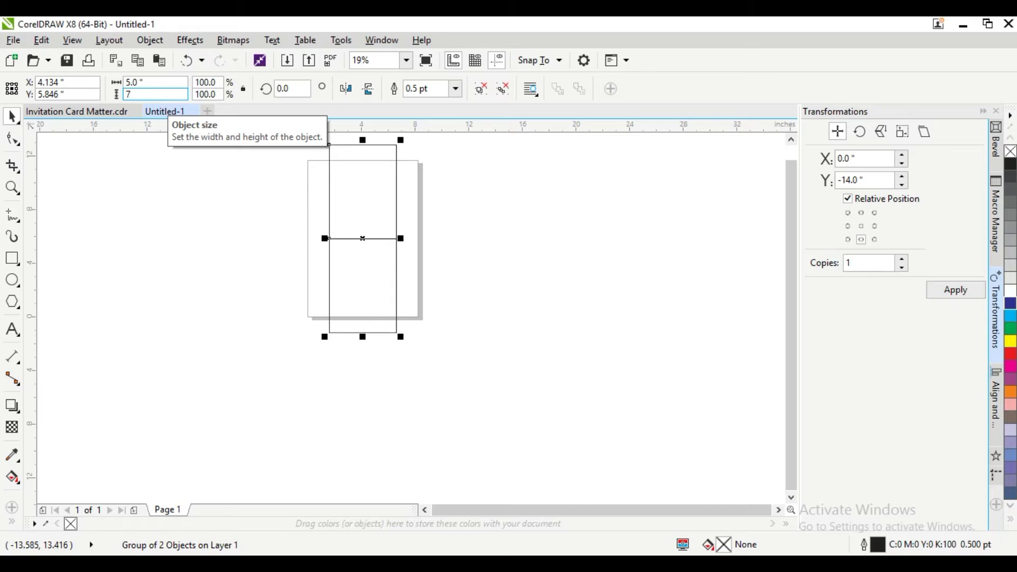
{"action": "key", "text": "Return"}
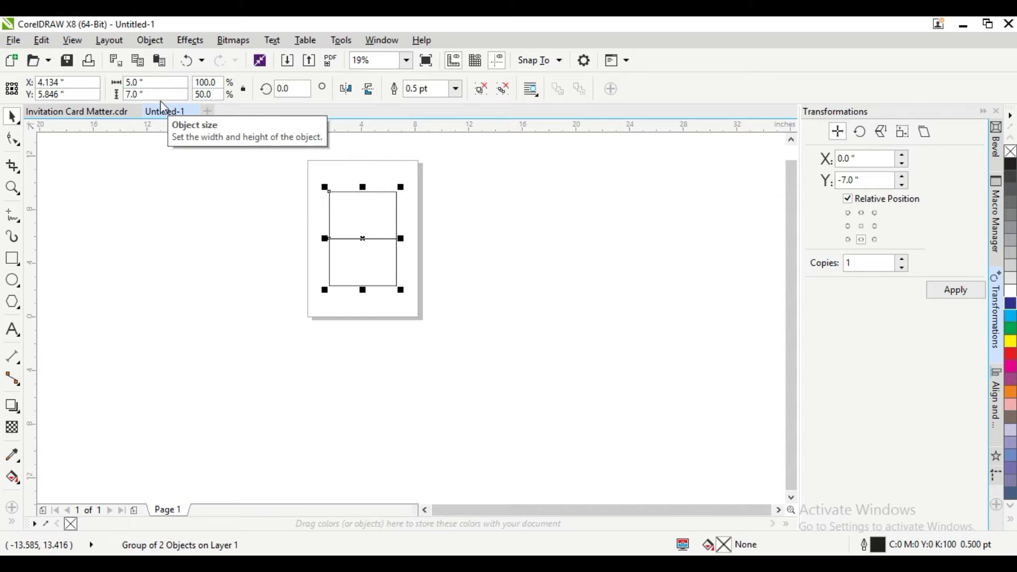
{"action": "left_click", "coordinate": [218, 202]}
{"action": "left_click", "coordinate": [357, 200]}
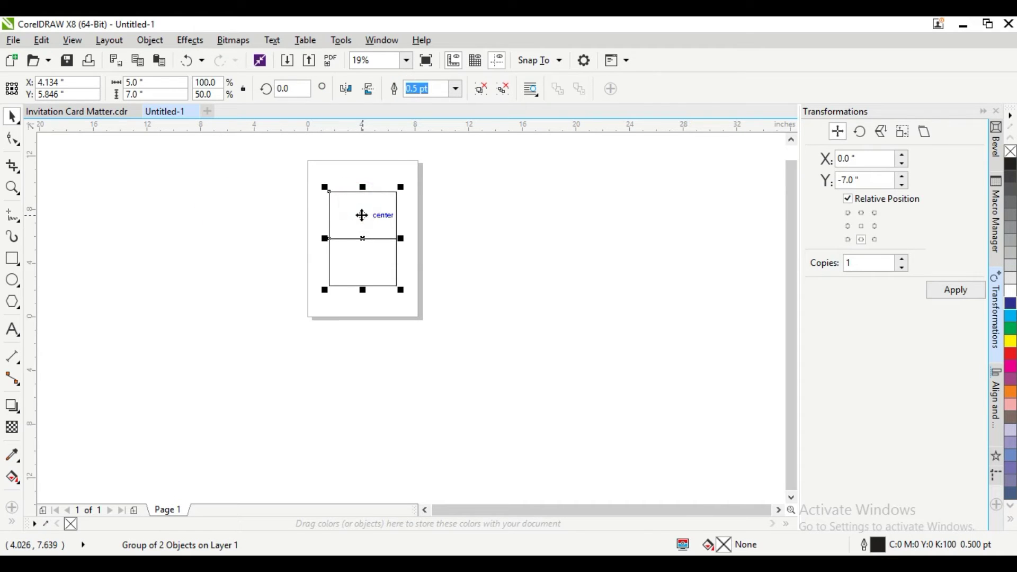
{"action": "scroll", "coordinate": [362, 215], "scroll_direction": "up", "scroll_amount": 2}
{"action": "left_click", "coordinate": [531, 224]}
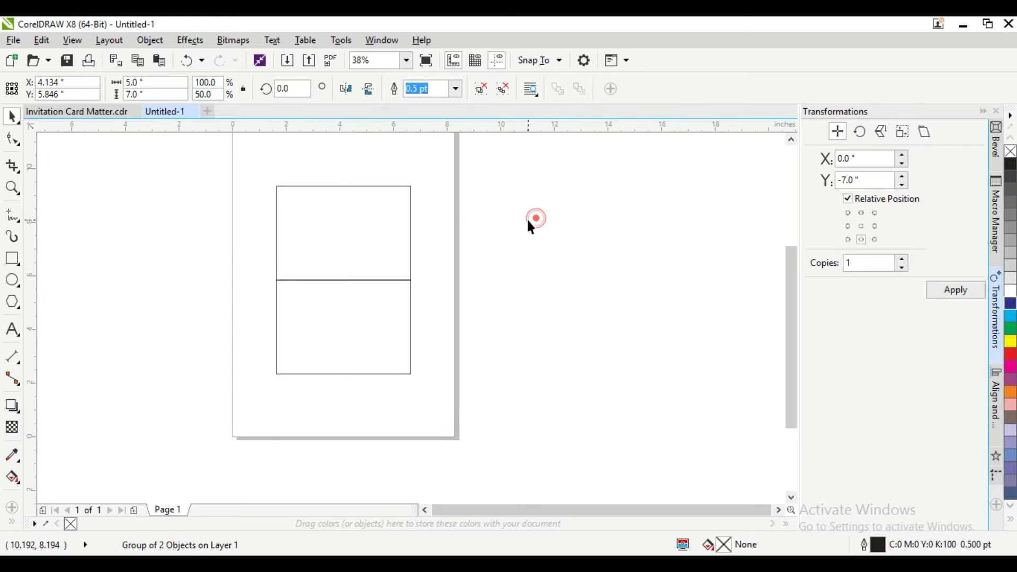
Ungroup the two rectangles and fill the upper one with red
{"action": "left_click", "coordinate": [369, 228]}
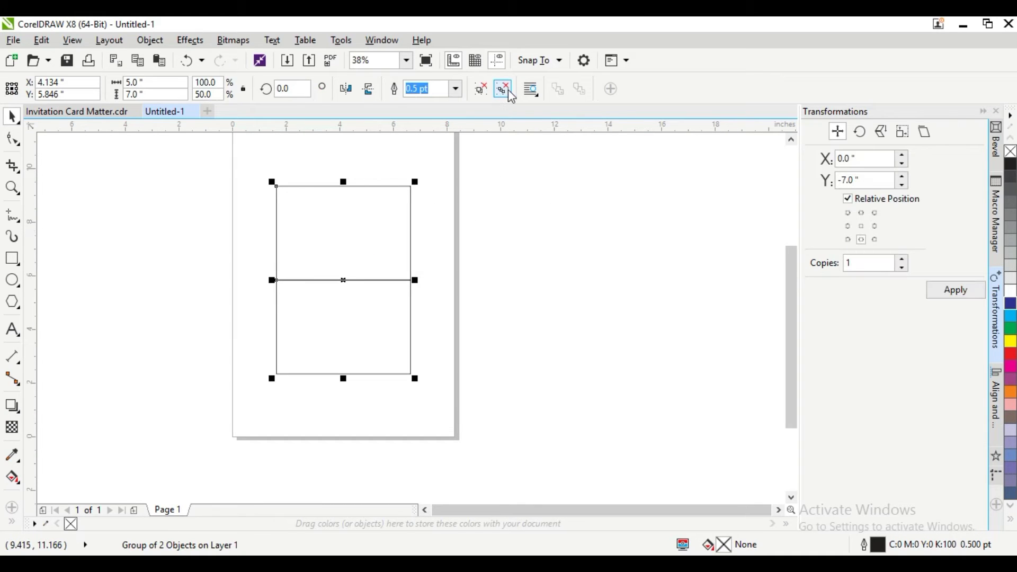
{"action": "left_click", "coordinate": [529, 245]}
{"action": "left_click", "coordinate": [331, 239]}
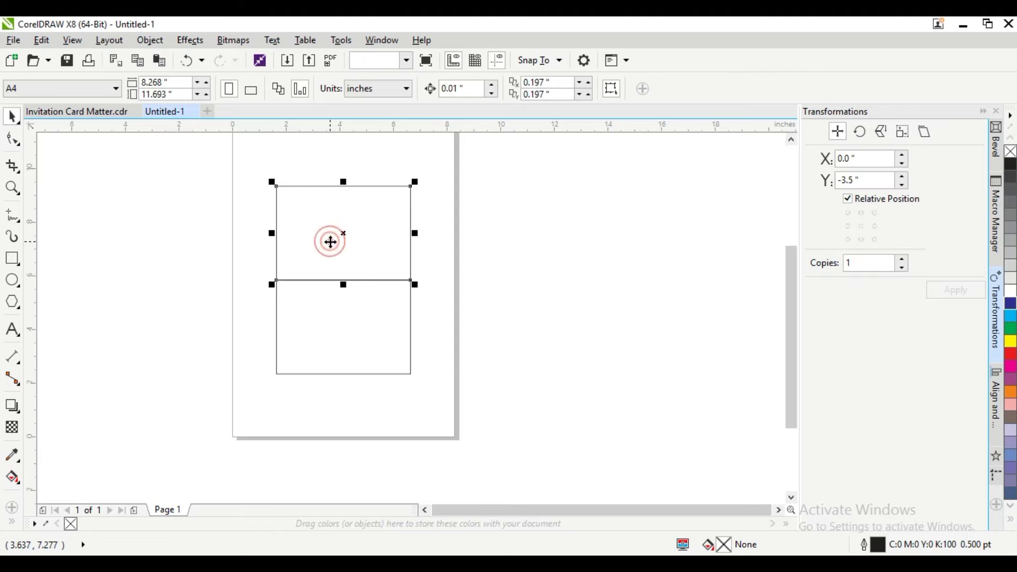
{"action": "left_click", "coordinate": [1012, 356]}
{"action": "double_click", "coordinate": [728, 546]}
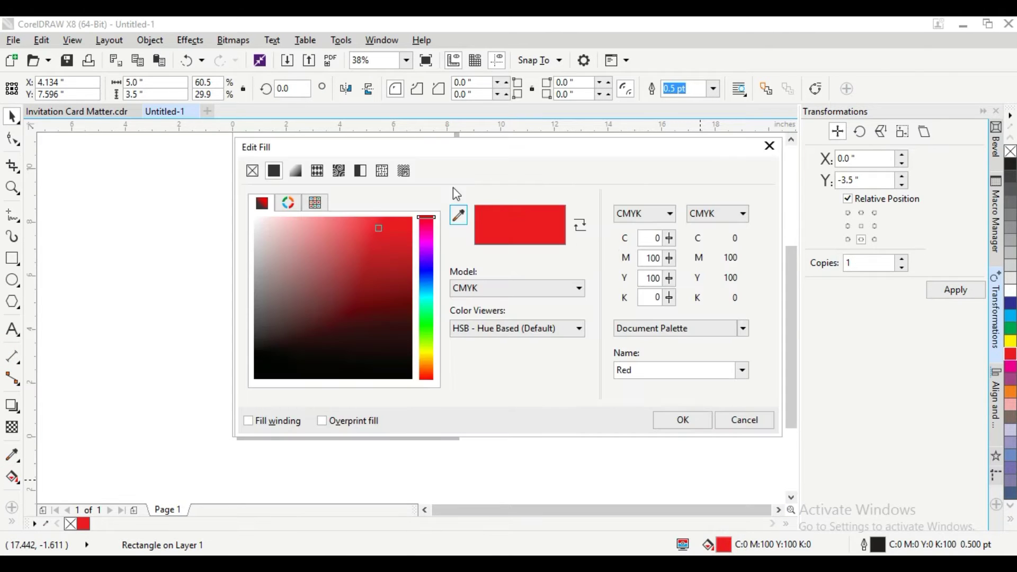
{"action": "left_click", "coordinate": [295, 171]}
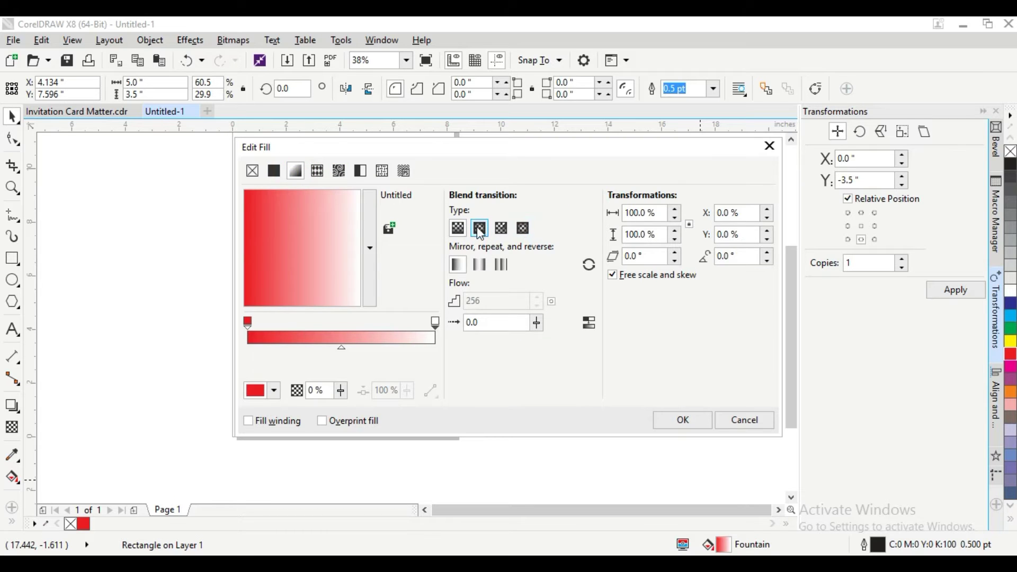
{"action": "left_click", "coordinate": [480, 232]}
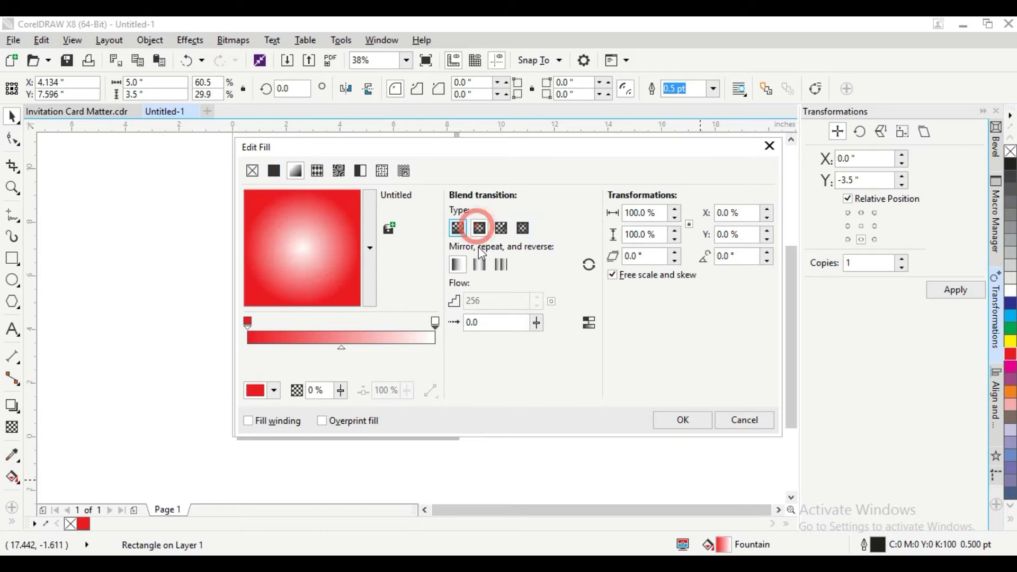
{"action": "left_click", "coordinate": [436, 323]}
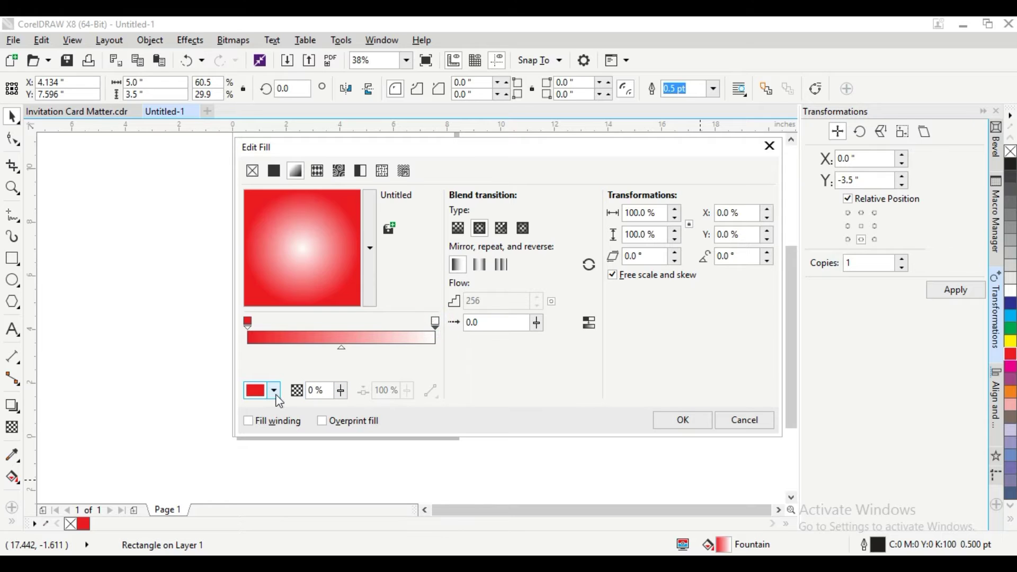
{"action": "left_click", "coordinate": [435, 322]}
{"action": "left_click", "coordinate": [769, 146]}
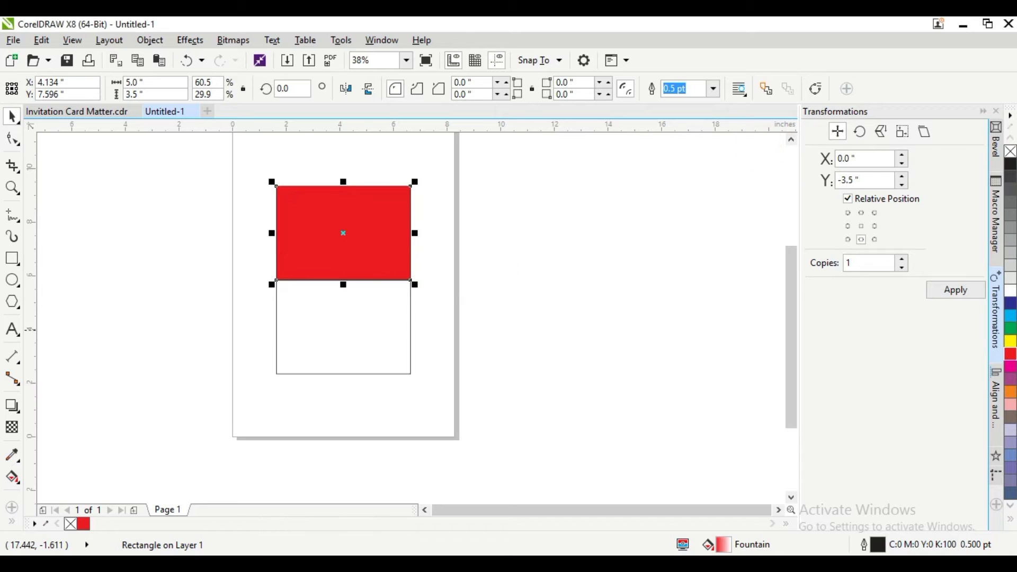
Darken the upper rectangle's red fill by setting its CMYK black (K) value to 60
{"action": "double_click", "coordinate": [724, 546]}
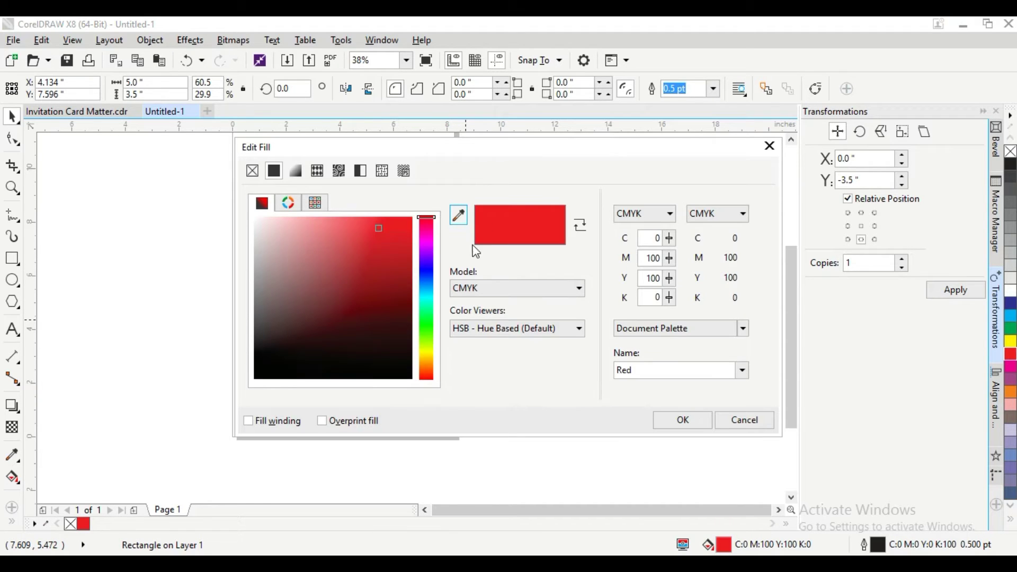
{"action": "double_click", "coordinate": [650, 298]}
{"action": "type", "text": "60"}
{"action": "key", "text": "Return"}
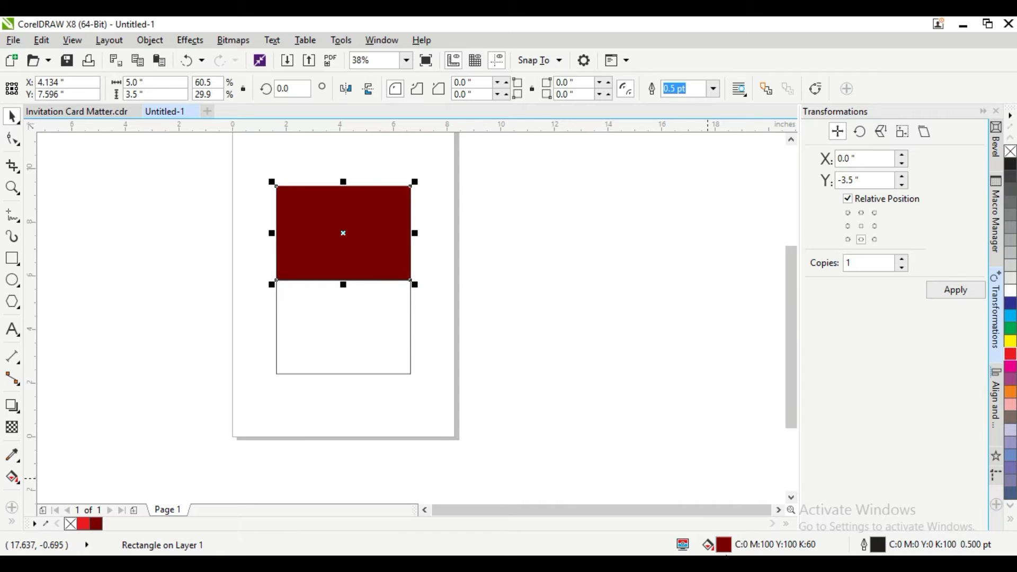
Give the upper rectangle an elliptical fountain fill from dark red at the edges to red (M 100, Y 100) at the center
{"action": "double_click", "coordinate": [726, 546]}
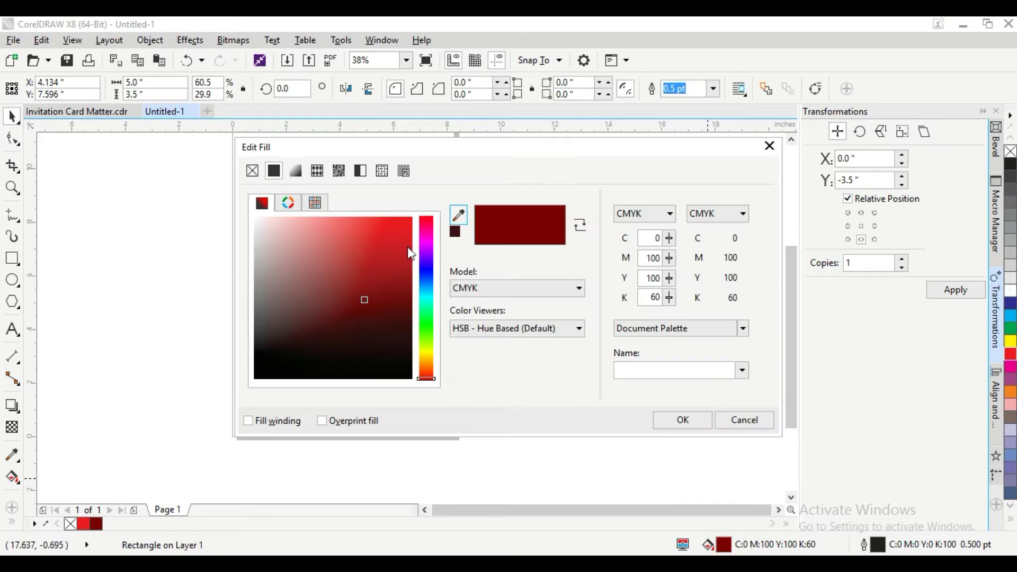
{"action": "left_click", "coordinate": [296, 171]}
{"action": "left_click", "coordinate": [479, 228]}
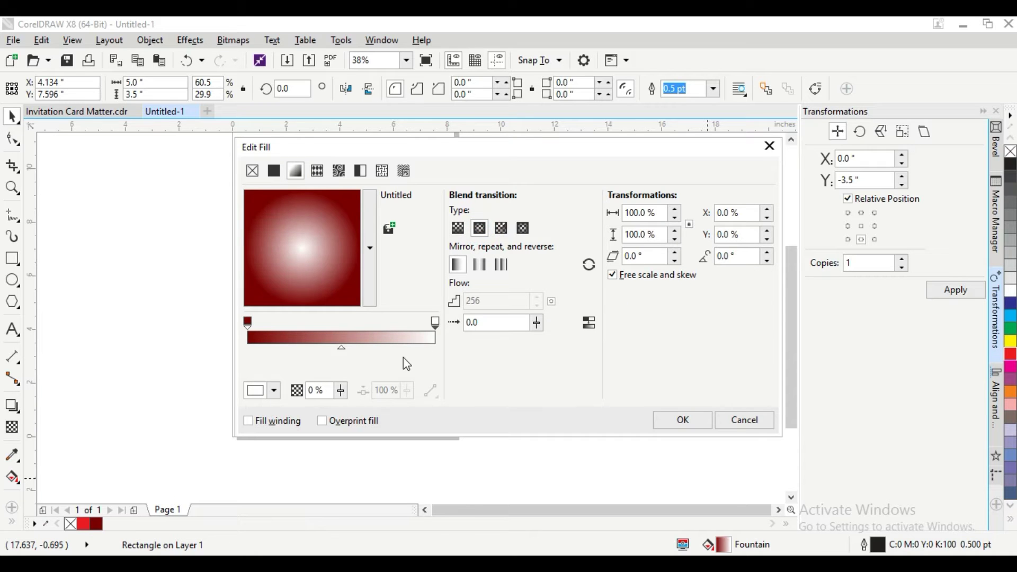
{"action": "left_click", "coordinate": [274, 390]}
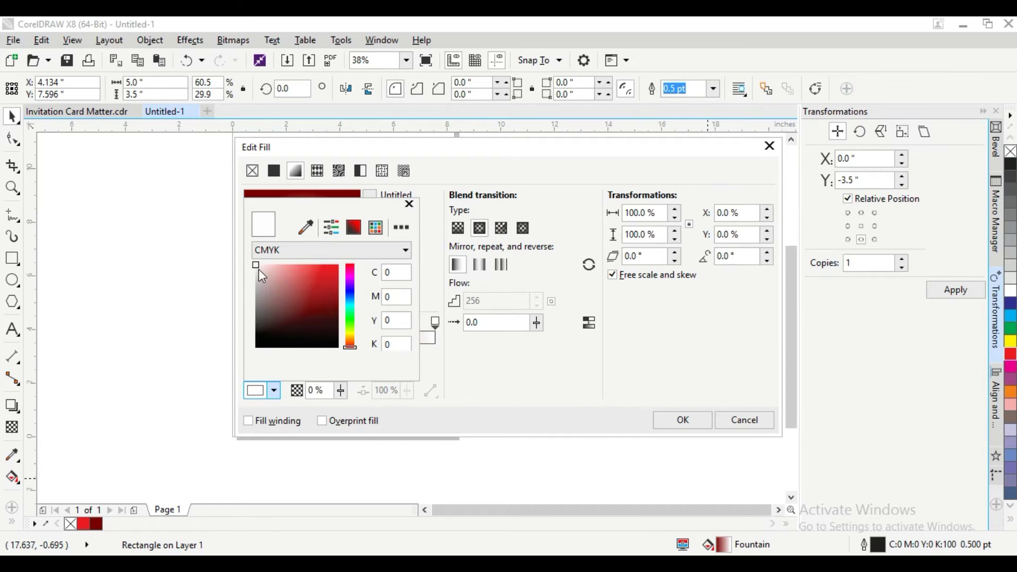
{"action": "left_click", "coordinate": [326, 272]}
{"action": "mouse_move", "coordinate": [326, 270]}
{"action": "left_mouse_down"}
{"action": "mouse_move", "coordinate": [408, 234]}
{"action": "mouse_move", "coordinate": [428, 238]}
{"action": "left_mouse_up"}
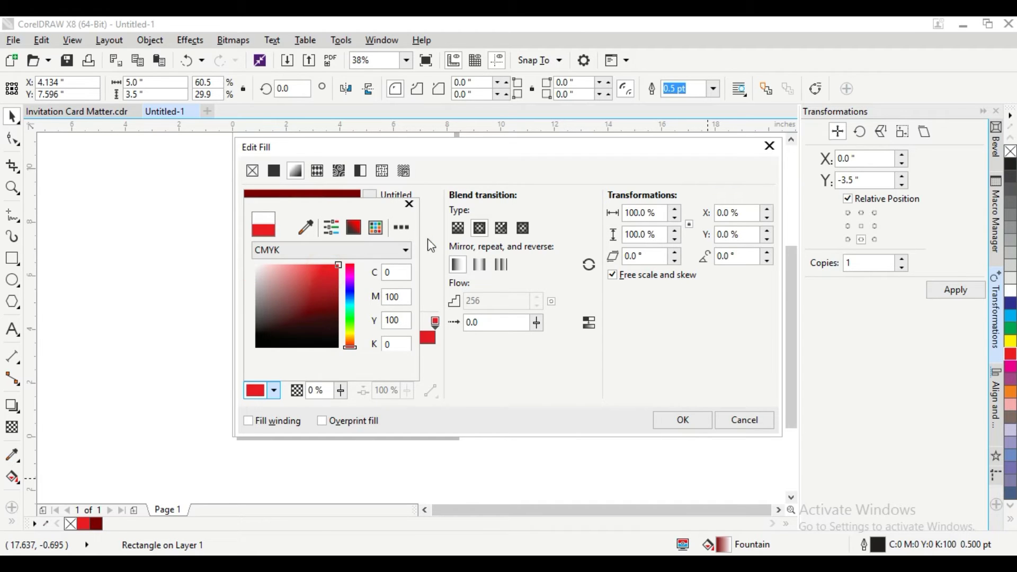
{"action": "left_click", "coordinate": [672, 420]}
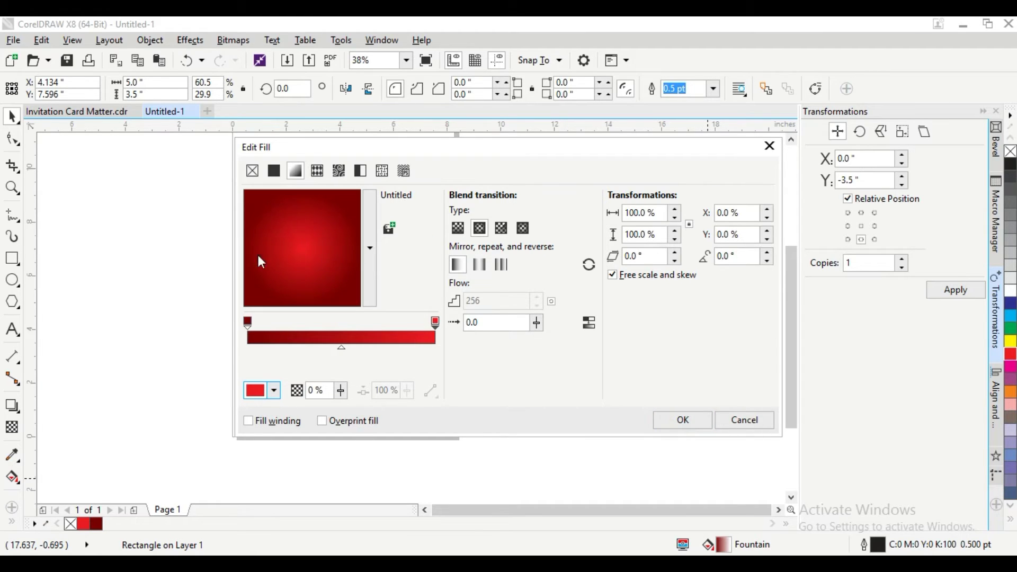
{"action": "left_click", "coordinate": [695, 424]}
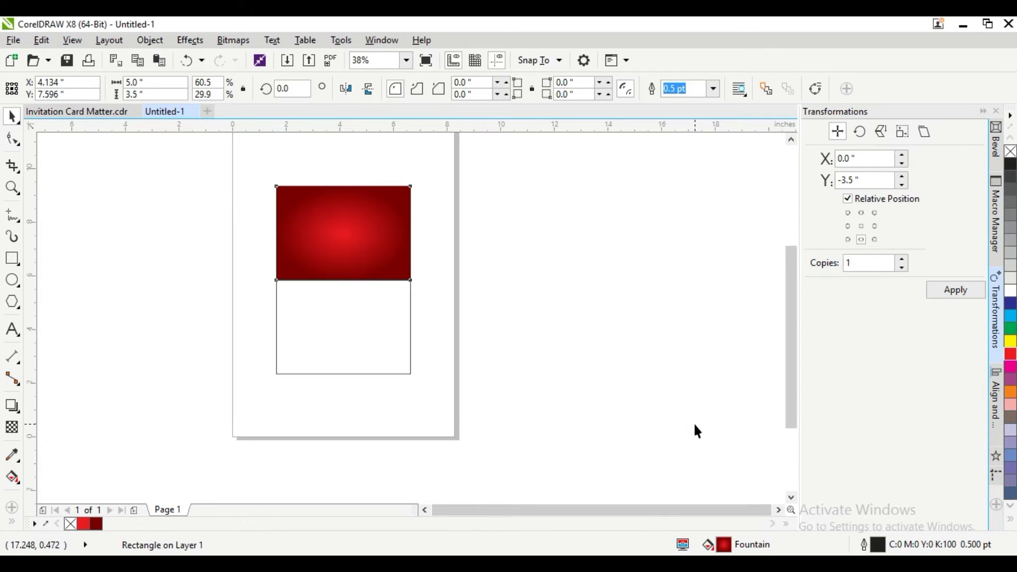
Group both rectangles and give the group a red outline
{"action": "key", "text": "ctrl+a"}
{"action": "key", "text": "ctrl+g"}
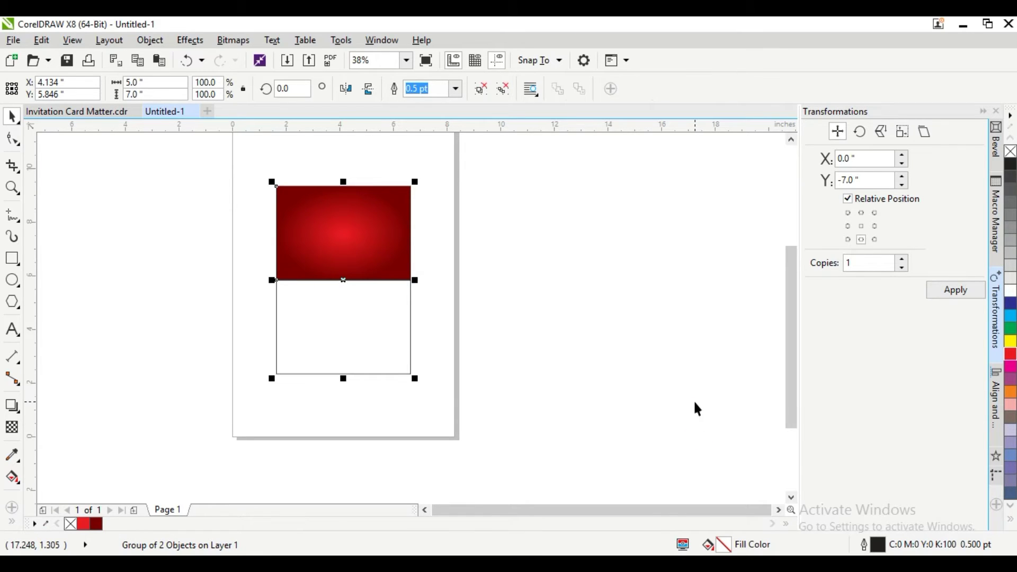
{"action": "left_click", "coordinate": [627, 354]}
{"action": "left_click", "coordinate": [391, 205]}
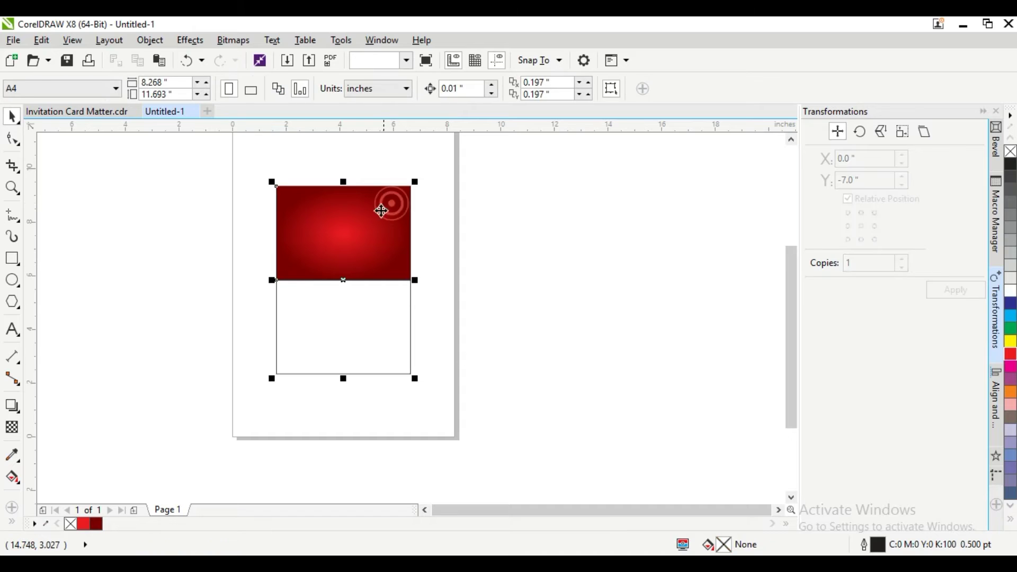
{"action": "right_click", "coordinate": [1010, 354]}
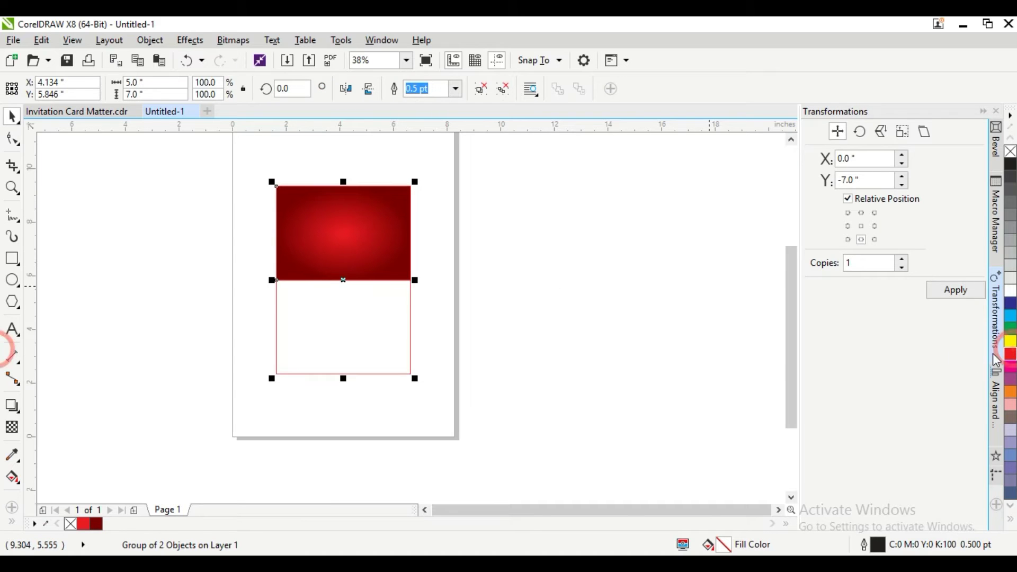
{"action": "left_click", "coordinate": [613, 317]}
{"action": "left_click", "coordinate": [329, 251]}
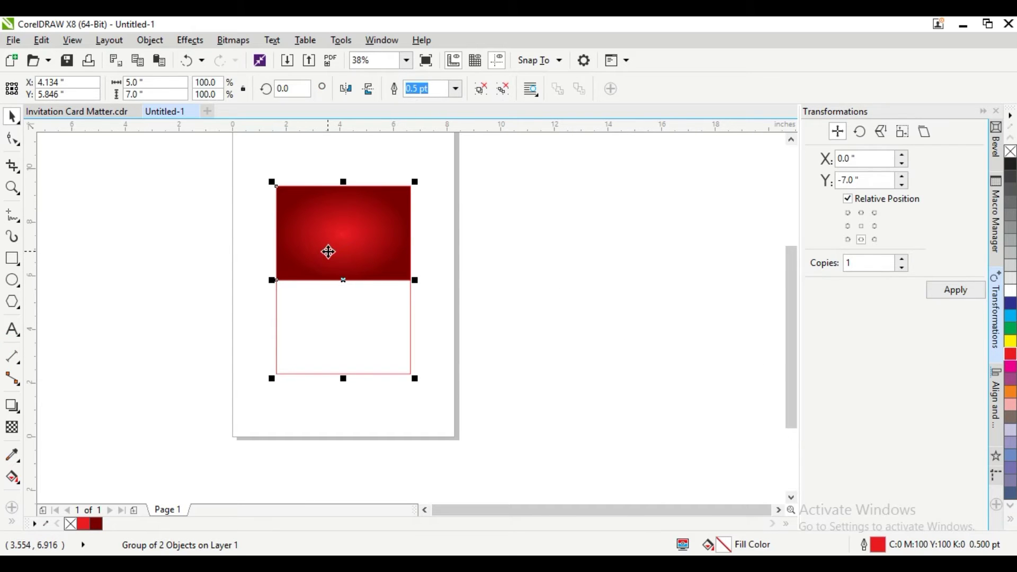
{"action": "left_click", "coordinate": [557, 283]}
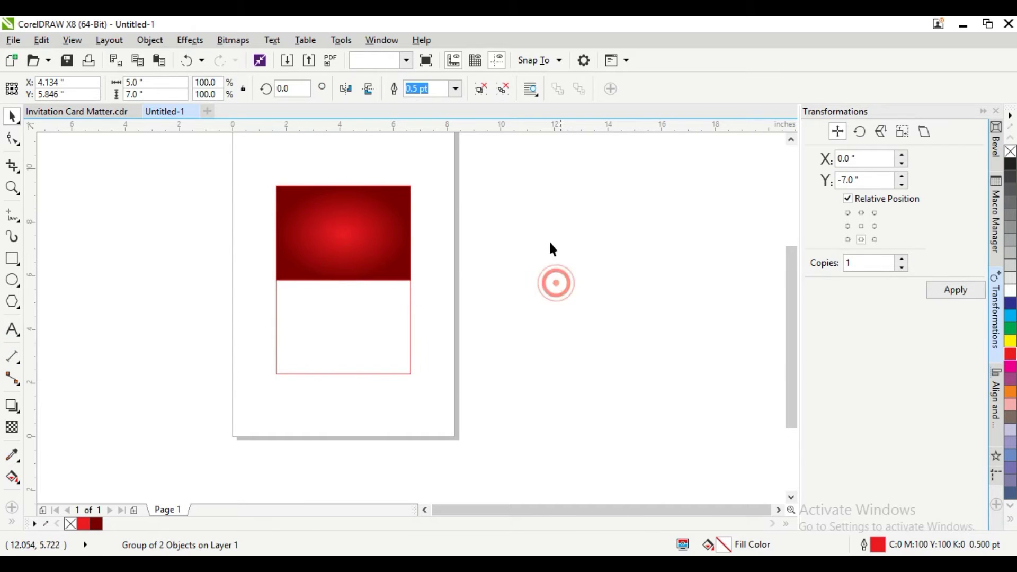
Import Red_Ribbon_with_Bow_PNG_Clipart_Image at the page center and scale it proportionally to a width of 5 inches
{"action": "left_click", "coordinate": [286, 65]}
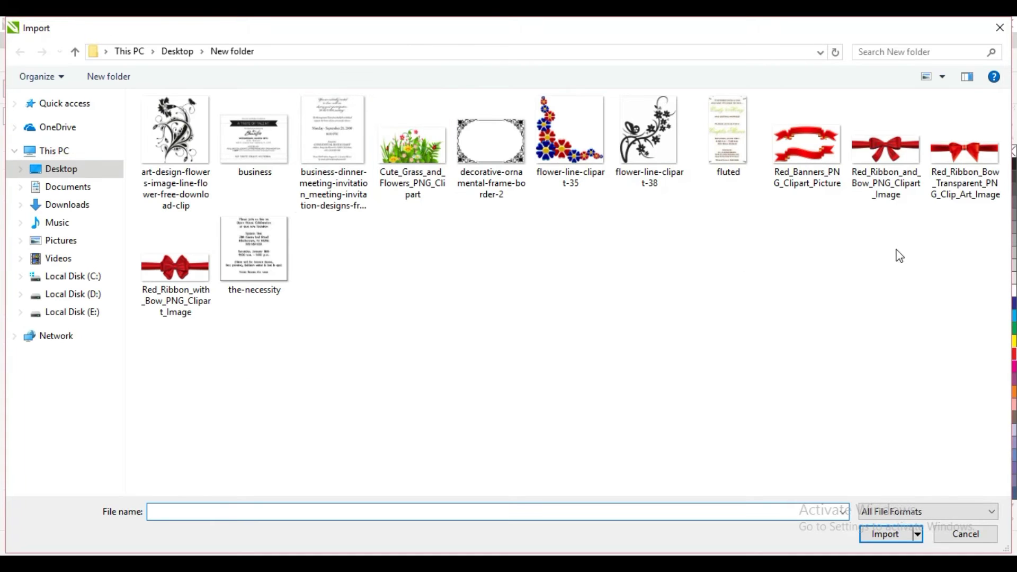
{"action": "double_click", "coordinate": [173, 264]}
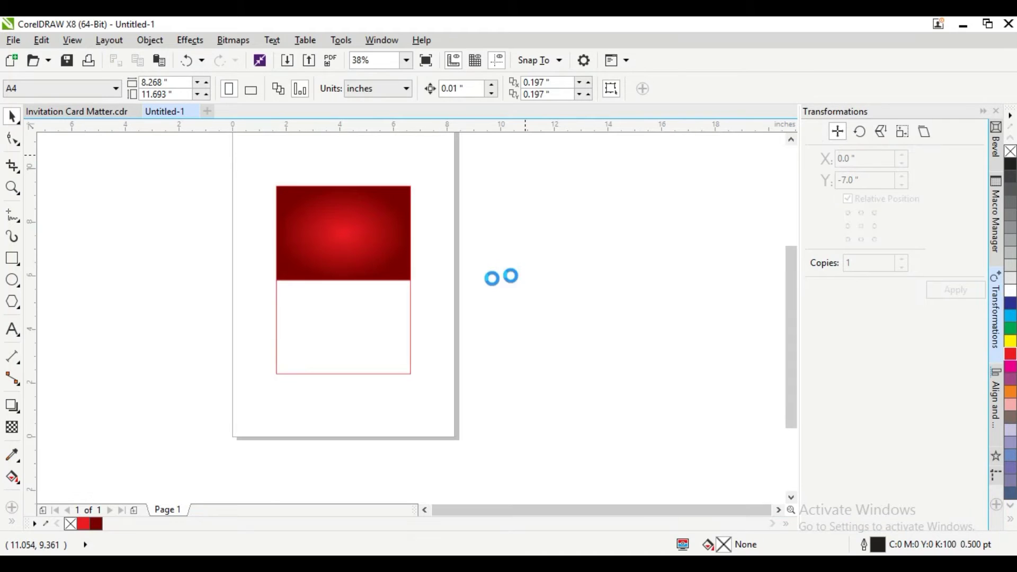
{"action": "left_click", "coordinate": [488, 283]}
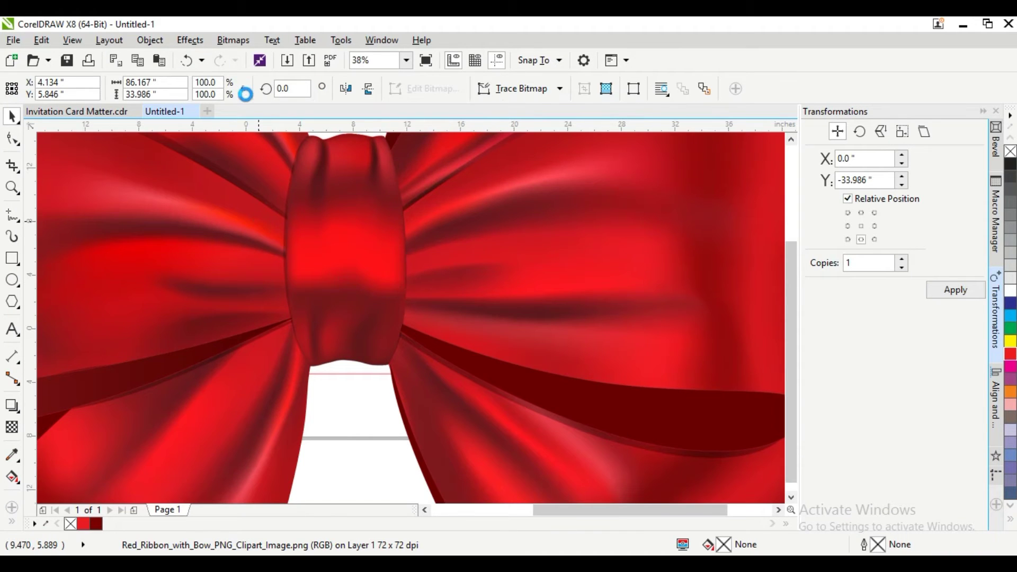
{"action": "key", "text": "F3"}
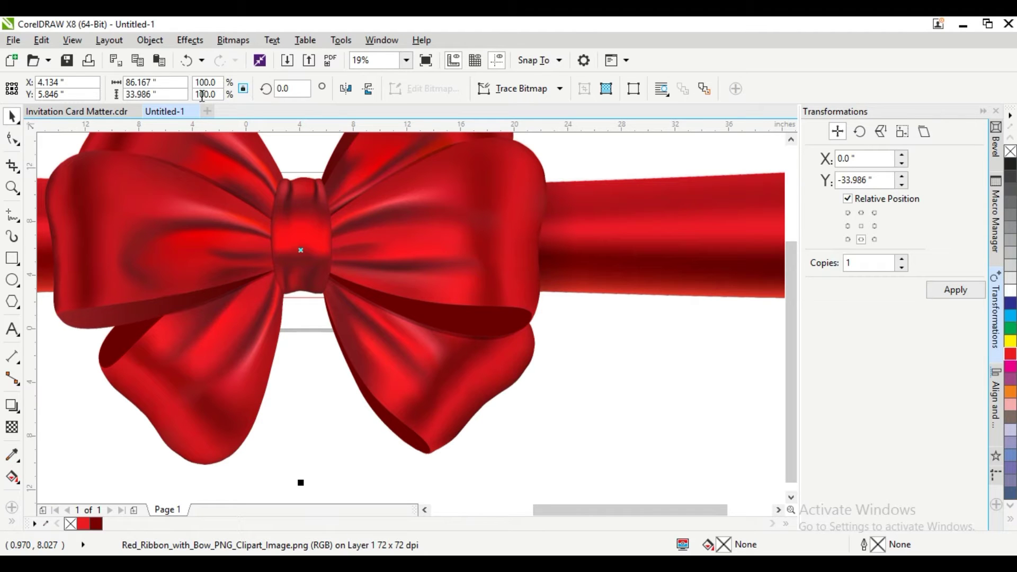
{"action": "left_click", "coordinate": [154, 83]}
{"action": "type", "text": "5"}
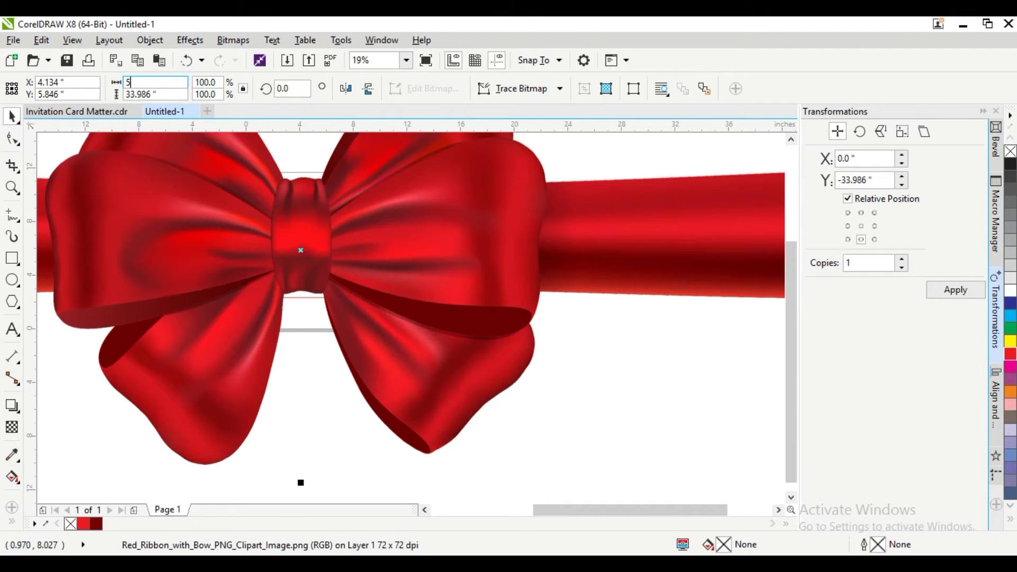
{"action": "key", "text": "Return"}
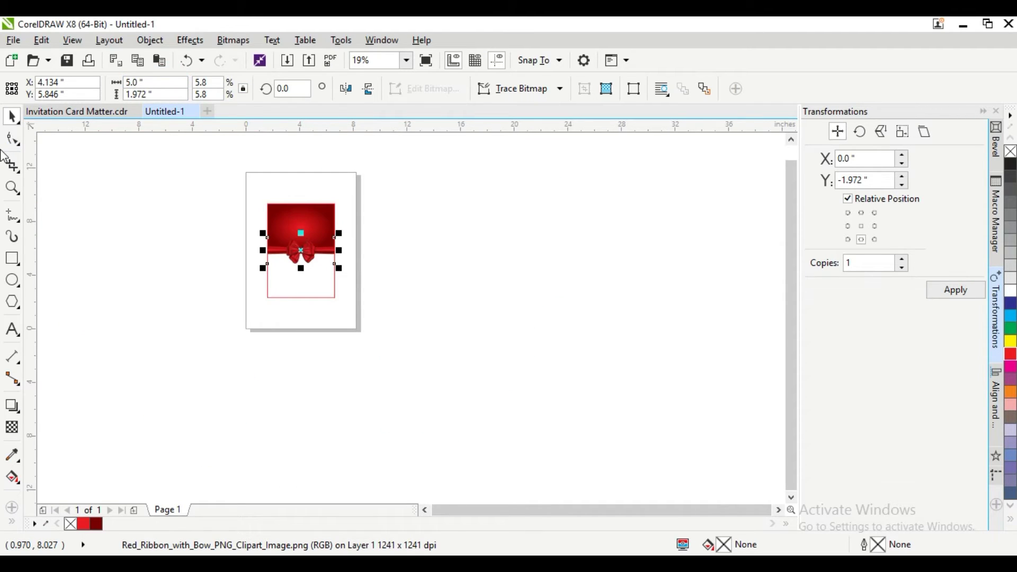
Examine the card layout up close, checking how the ribbon bow meets the card's side edges
{"action": "key", "text": "ctrl+a"}
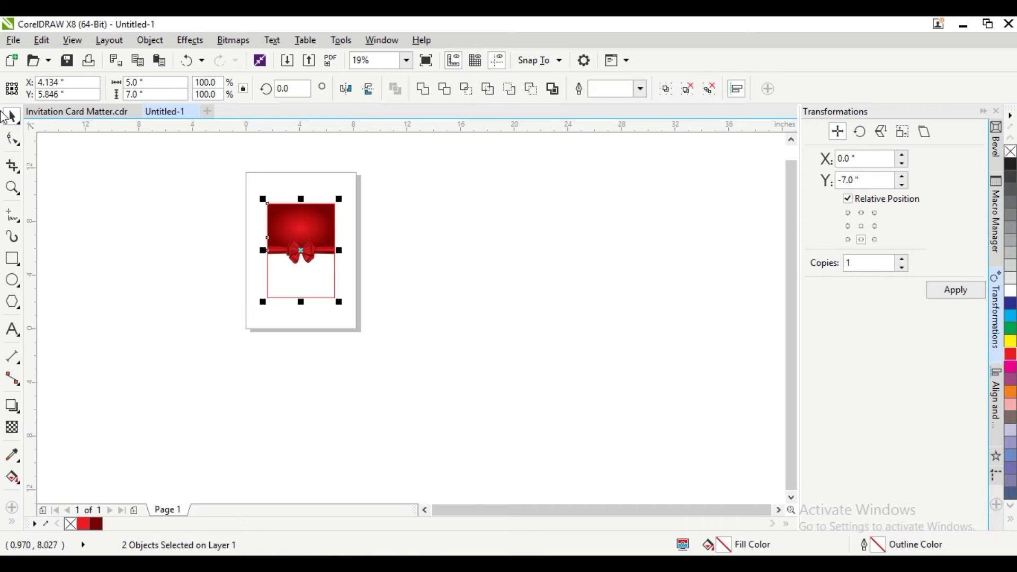
{"action": "left_click", "coordinate": [13, 187]}
{"action": "left_click", "coordinate": [158, 87]}
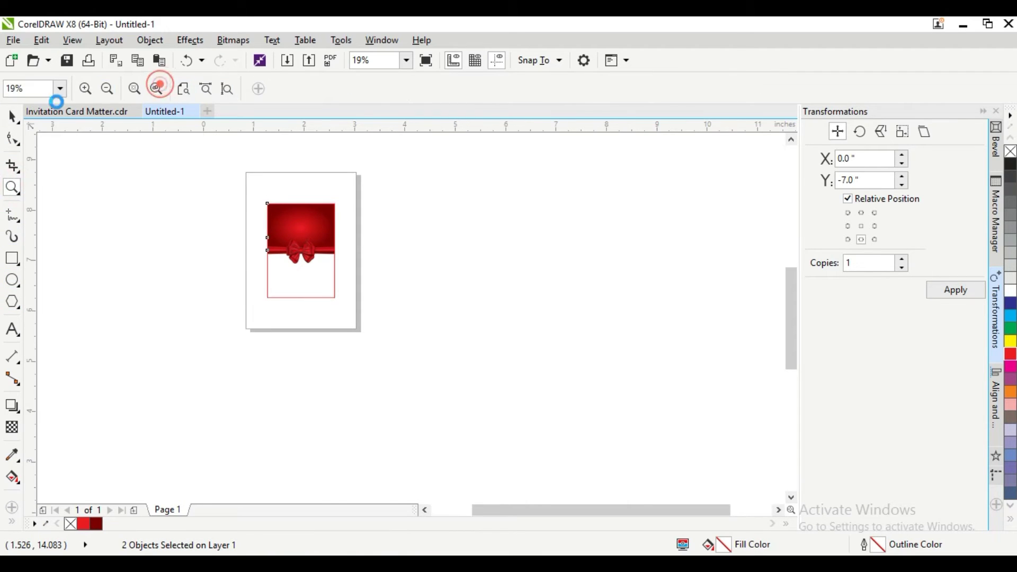
{"action": "left_click", "coordinate": [13, 117]}
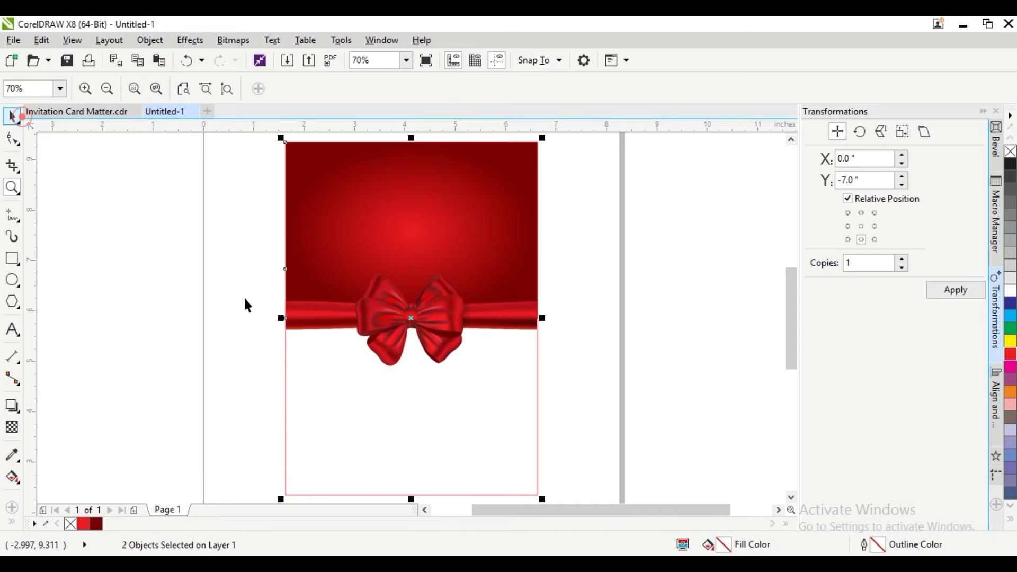
{"action": "left_click", "coordinate": [99, 236]}
{"action": "left_click", "coordinate": [431, 329]}
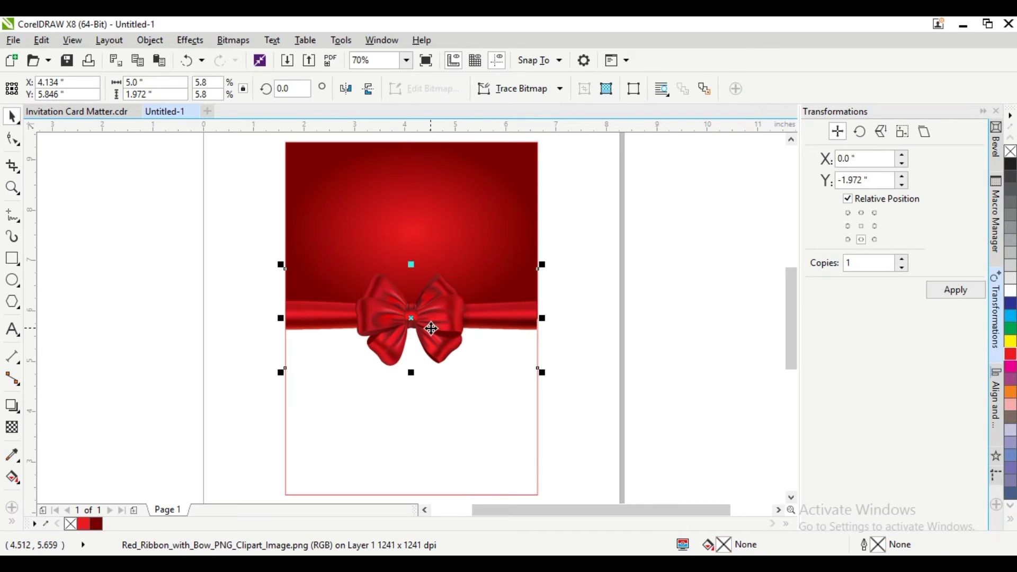
{"action": "left_click", "coordinate": [676, 317]}
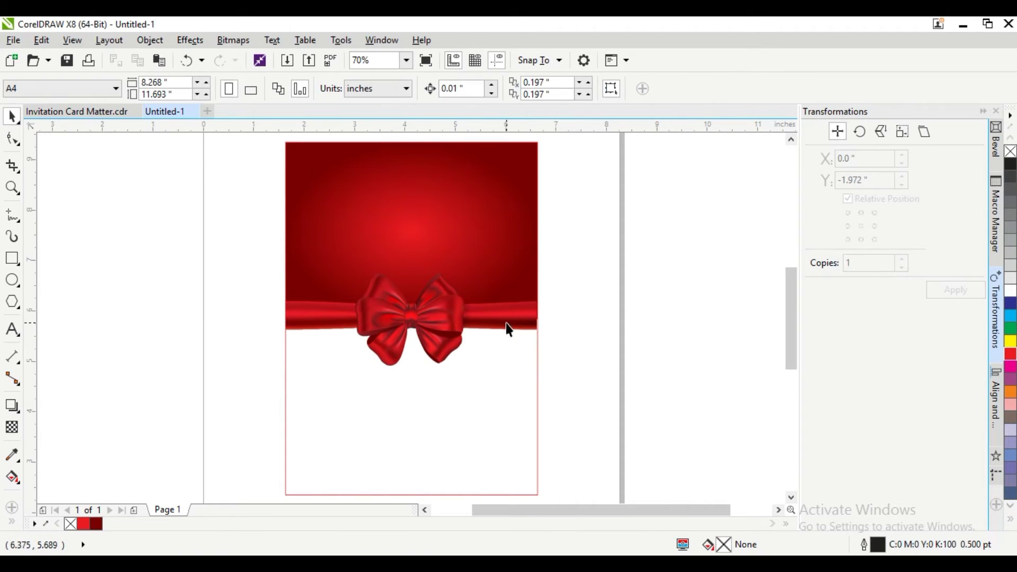
{"action": "scroll", "coordinate": [509, 329], "scroll_direction": "up", "scroll_amount": 3}
{"action": "scroll", "coordinate": [538, 303], "scroll_direction": "up", "scroll_amount": 2}
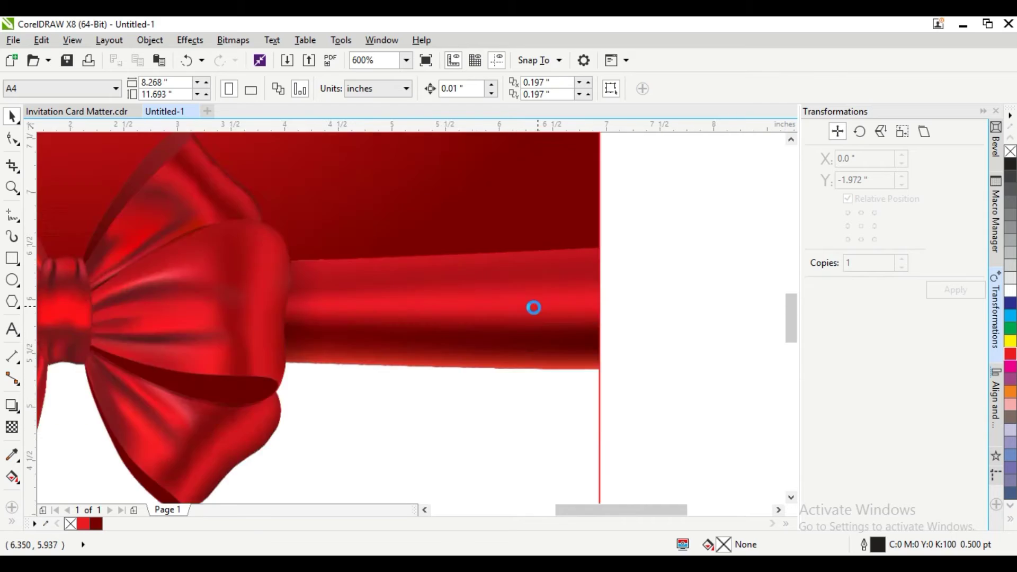
{"action": "scroll", "coordinate": [535, 313], "scroll_direction": "down", "scroll_amount": 4}
{"action": "left_click", "coordinate": [672, 305]}
{"action": "scroll", "coordinate": [292, 317], "scroll_direction": "down", "scroll_amount": 2}
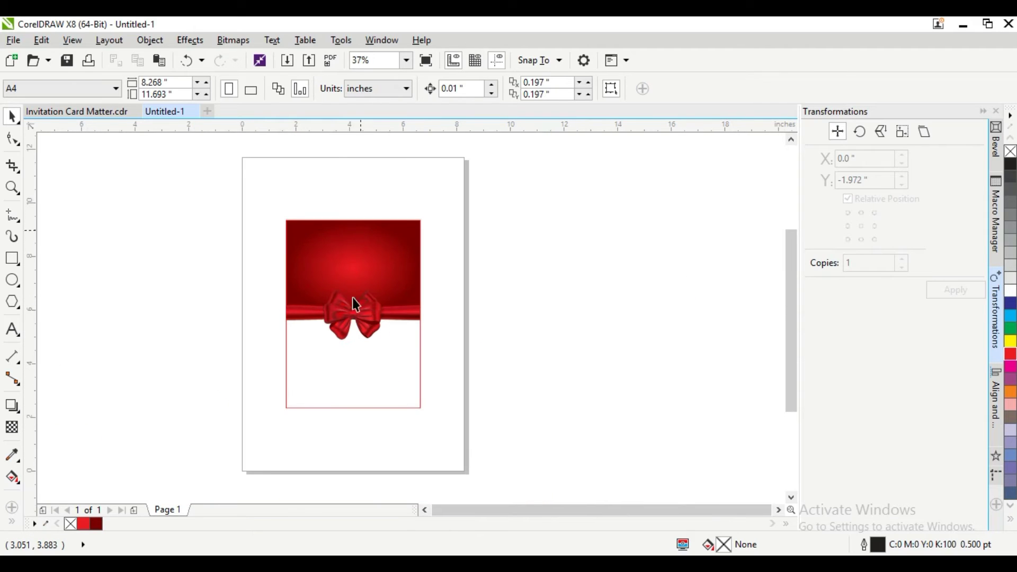
{"action": "key", "text": "ctrl+a"}
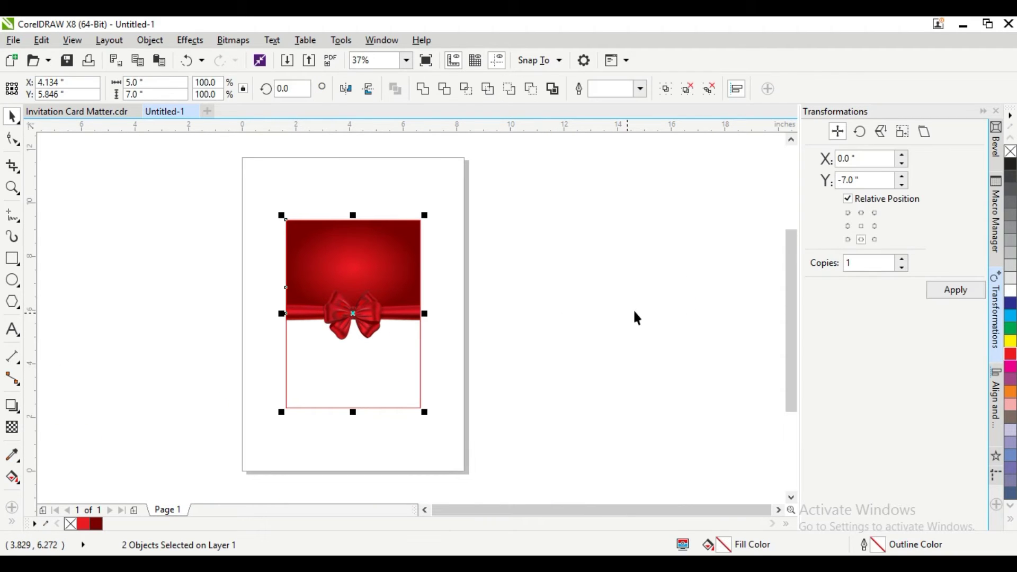
{"action": "left_click", "coordinate": [633, 309]}
Copy the four heading lines from "You are cordially invited to" through "Black Fin" in Invitation Card Matter.cdr into the Untitled-1 card
{"action": "left_click", "coordinate": [57, 109]}
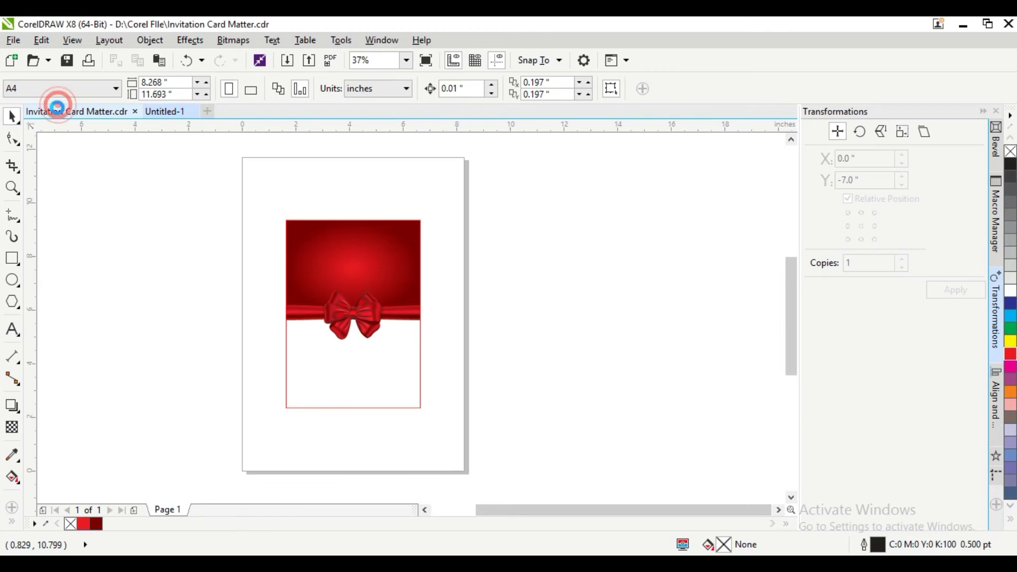
{"action": "left_click_drag", "start_coordinate": [194, 201], "coordinate": [457, 311]}
{"action": "left_click", "coordinate": [137, 60]}
{"action": "left_click", "coordinate": [163, 111]}
{"action": "key", "text": "ctrl+v"}
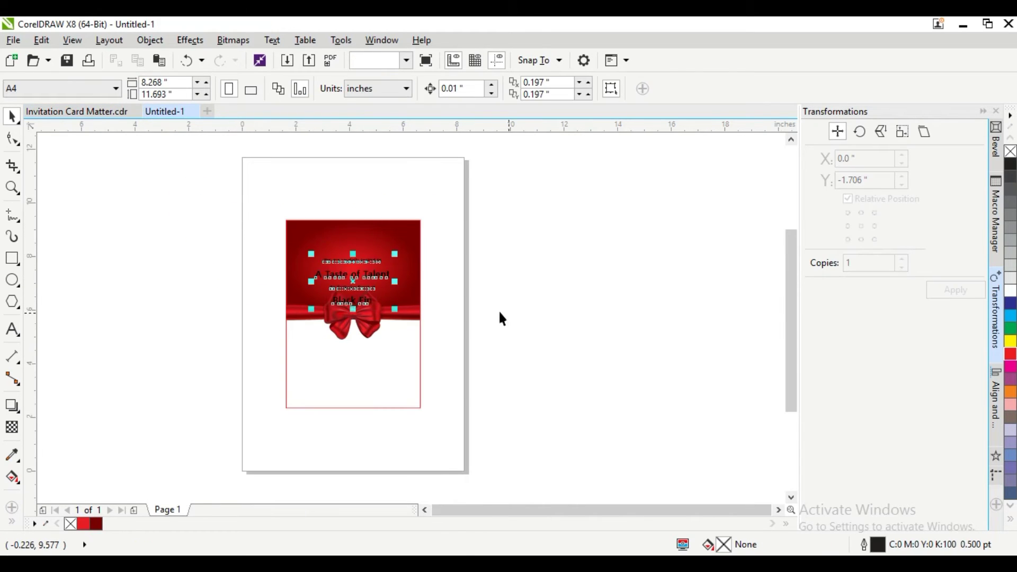
Place the pasted heading lines on the red area above the bow and enlarge them to about 3.39 inches wide
{"action": "scroll", "coordinate": [365, 288], "scroll_direction": "up", "scroll_amount": 2}
{"action": "left_click_drag", "start_coordinate": [349, 280], "coordinate": [347, 237]}
{"action": "left_click_drag", "start_coordinate": [423, 295], "coordinate": [440, 307]}
{"action": "left_click_drag", "start_coordinate": [357, 225], "coordinate": [357, 219]}
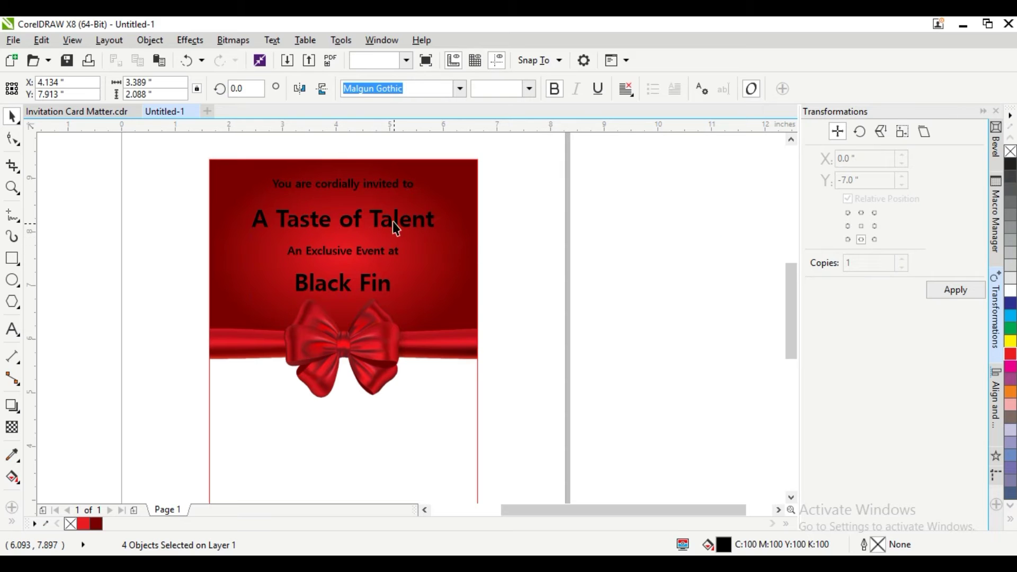
Fill the "A Taste of Talent" and "Black Fin" lines with orange (M 60, Y 100)
{"action": "left_click", "coordinate": [418, 223]}
{"action": "left_click", "coordinate": [376, 286], "text": "shift"}
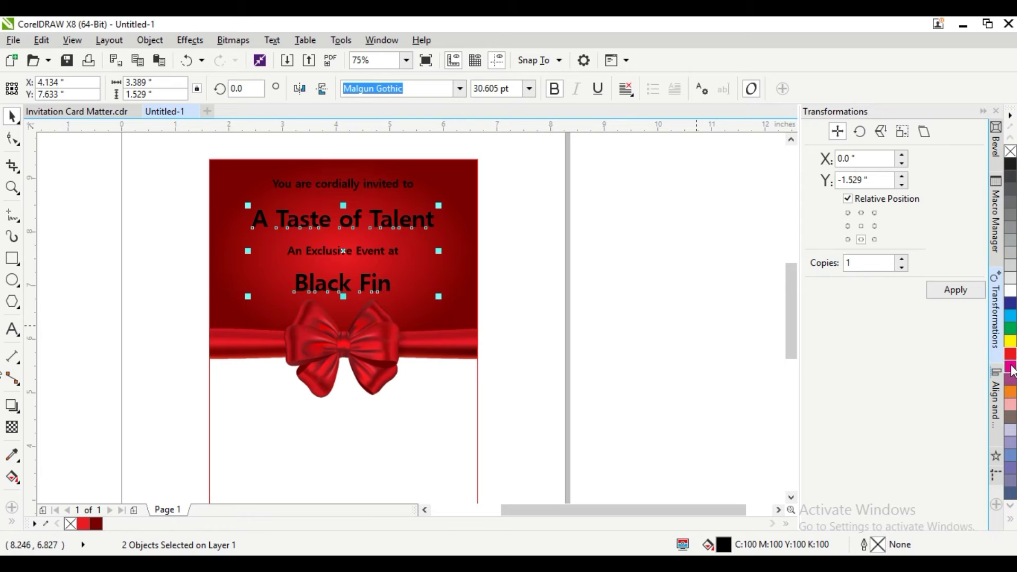
{"action": "left_click", "coordinate": [1011, 393]}
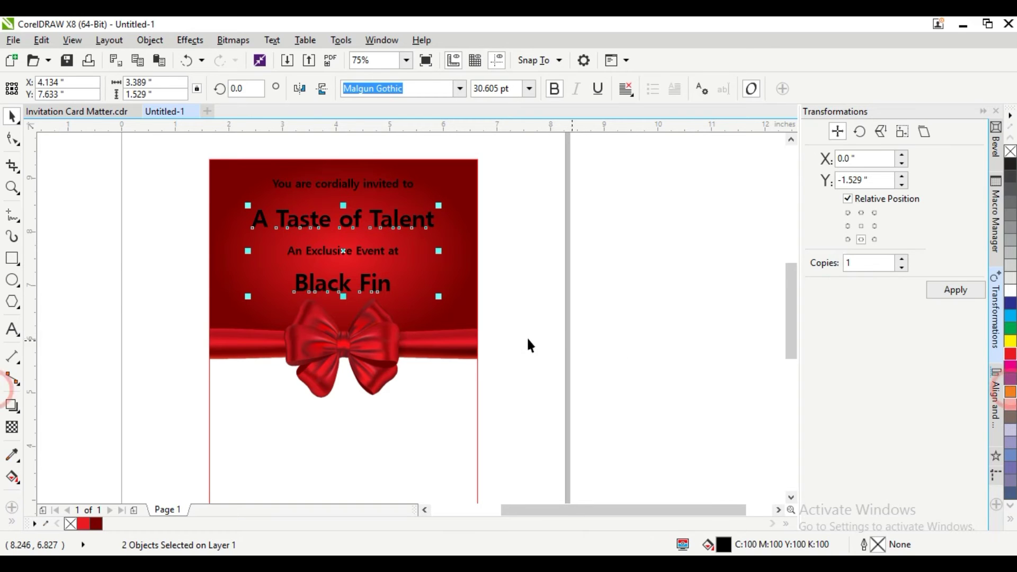
{"action": "left_click", "coordinate": [644, 288]}
Fill the "You are cordially invited to" and "An Exclusive Event at" lines with white
{"action": "key", "text": "F2"}
{"action": "left_click", "coordinate": [348, 198]}
{"action": "left_click", "coordinate": [350, 187]}
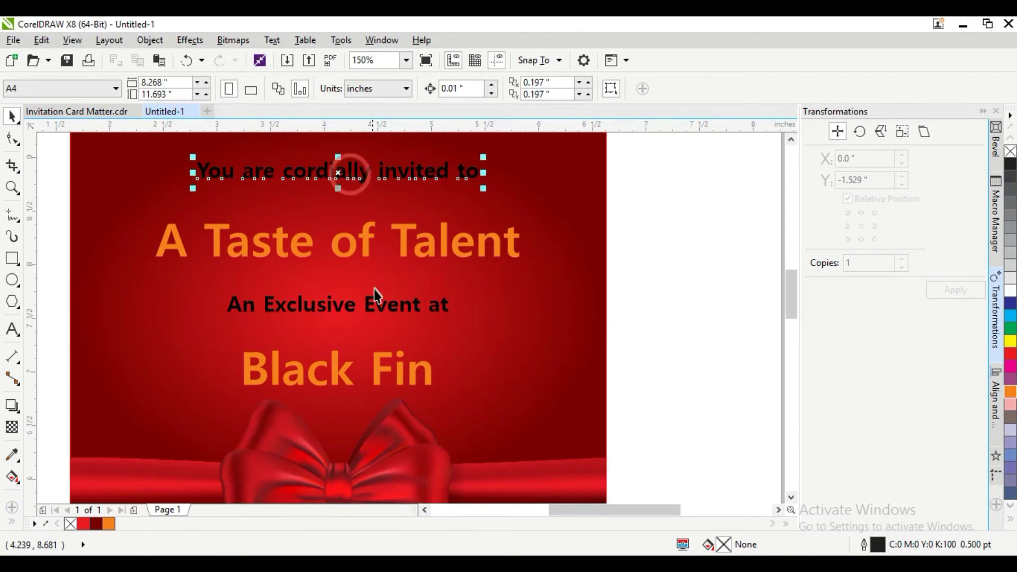
{"action": "left_click", "coordinate": [374, 300], "text": "shift"}
{"action": "left_click", "coordinate": [1011, 291]}
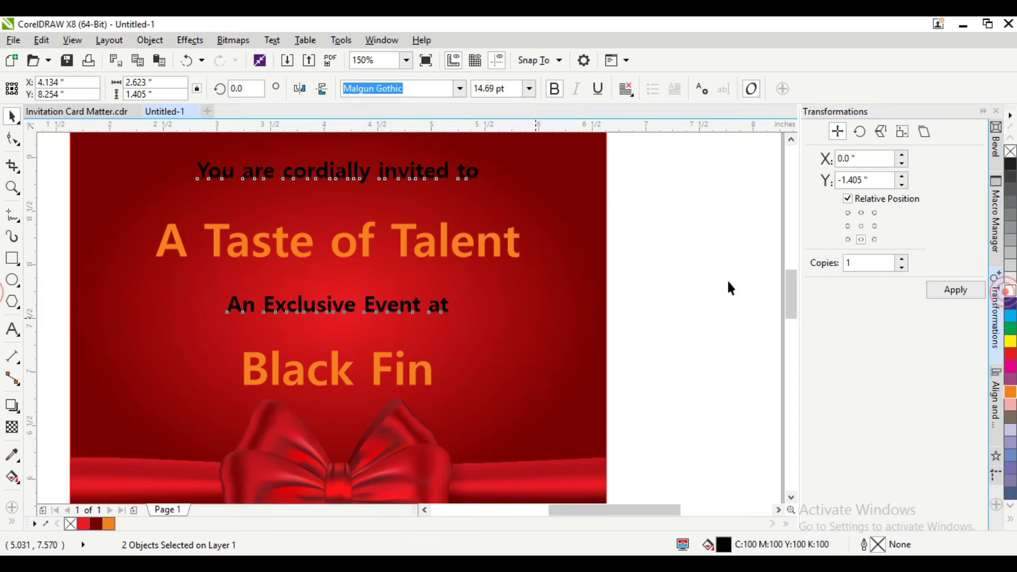
{"action": "key", "text": "F3"}
{"action": "left_click", "coordinate": [675, 263]}
Nudge "You are cordially invited to" down slightly and set all four heading lines in centered Brush Script MT
{"action": "left_click_drag", "start_coordinate": [321, 173], "coordinate": [572, 249]}
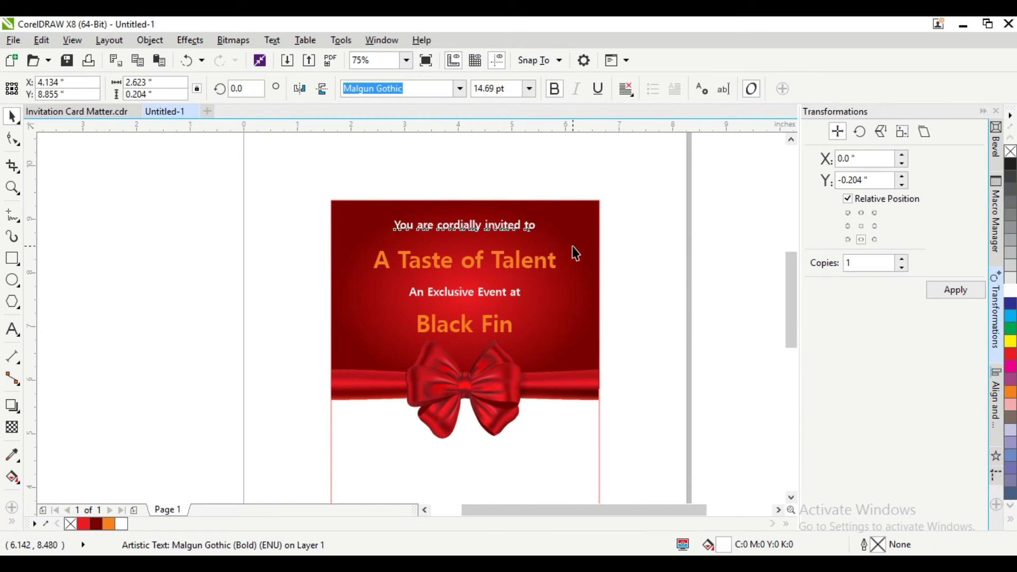
{"action": "key", "text": "Down"}
{"action": "left_click_drag", "start_coordinate": [300, 171], "coordinate": [661, 358]}
{"action": "left_click", "coordinate": [460, 88]}
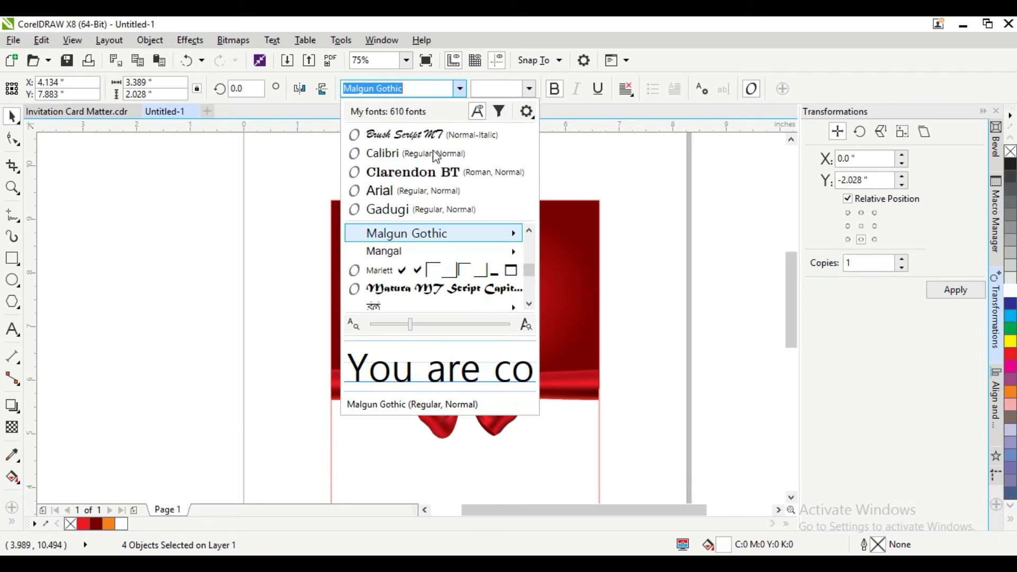
{"action": "key", "text": "Escape"}
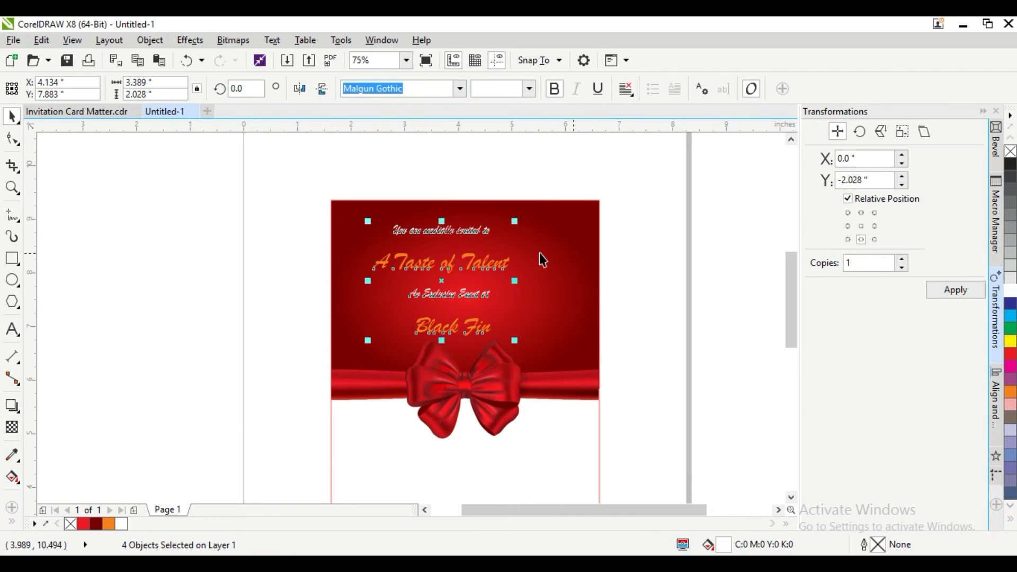
{"action": "left_click", "coordinate": [661, 270]}
Enlarge "You are cordially invited to" to about 22 pt and scale up "A Taste of Talent" around their centers
{"action": "scroll", "coordinate": [497, 271], "scroll_direction": "up", "scroll_amount": 1}
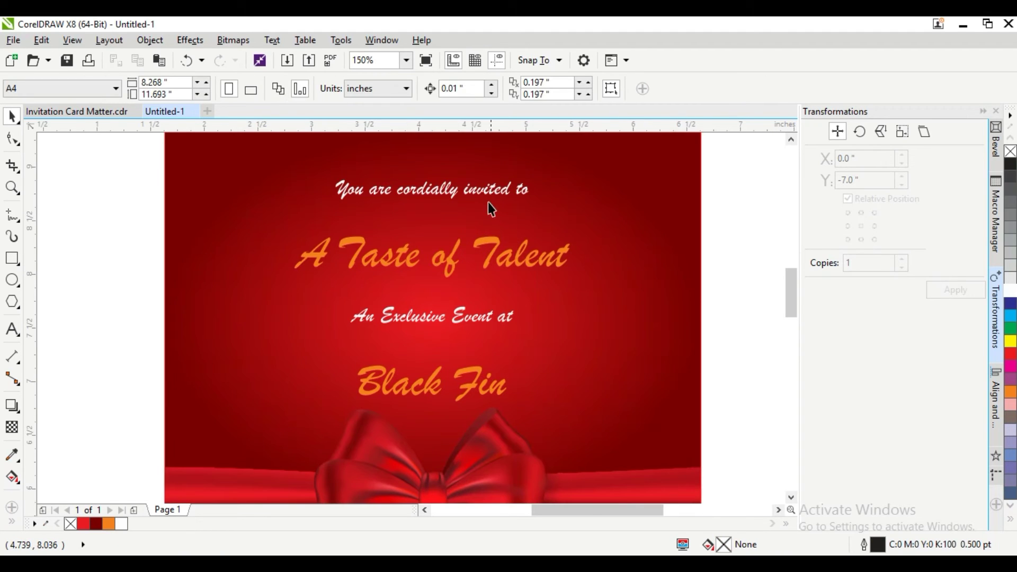
{"action": "left_click", "coordinate": [527, 198]}
{"action": "left_click_drag", "start_coordinate": [529, 204], "coordinate": [586, 233]}
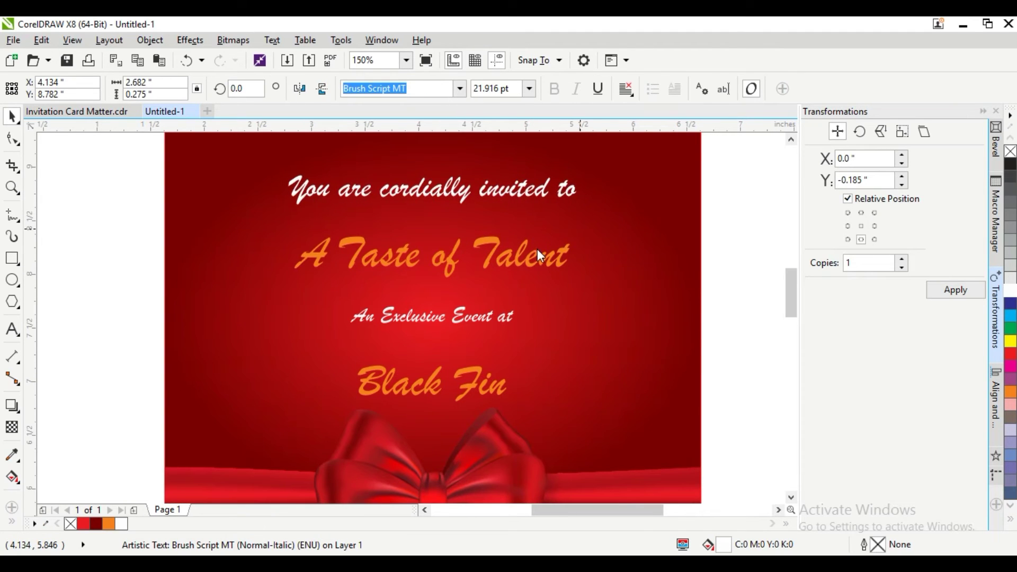
{"action": "left_click", "coordinate": [528, 256]}
{"action": "left_click_drag", "start_coordinate": [572, 286], "coordinate": [622, 307]}
Enlarge "An Exclusive Event at" to about 22 pt and "Black Fin" to about 45 pt, raising "Black Fin" slightly above the bow
{"action": "left_click", "coordinate": [475, 317]}
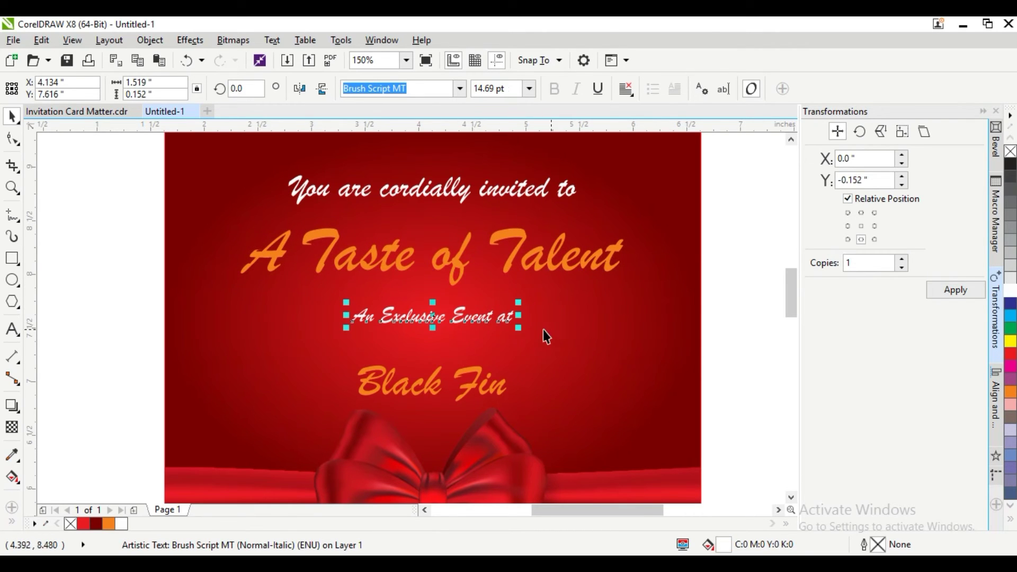
{"action": "left_click_drag", "start_coordinate": [520, 333], "coordinate": [558, 341]}
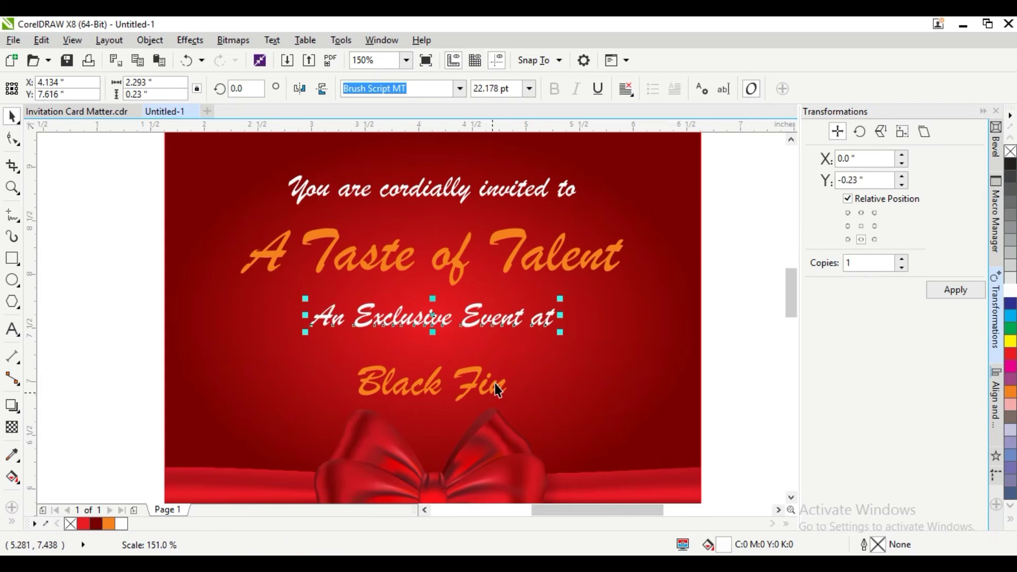
{"action": "left_click", "coordinate": [497, 384]}
{"action": "left_click_drag", "start_coordinate": [509, 407], "coordinate": [547, 415]}
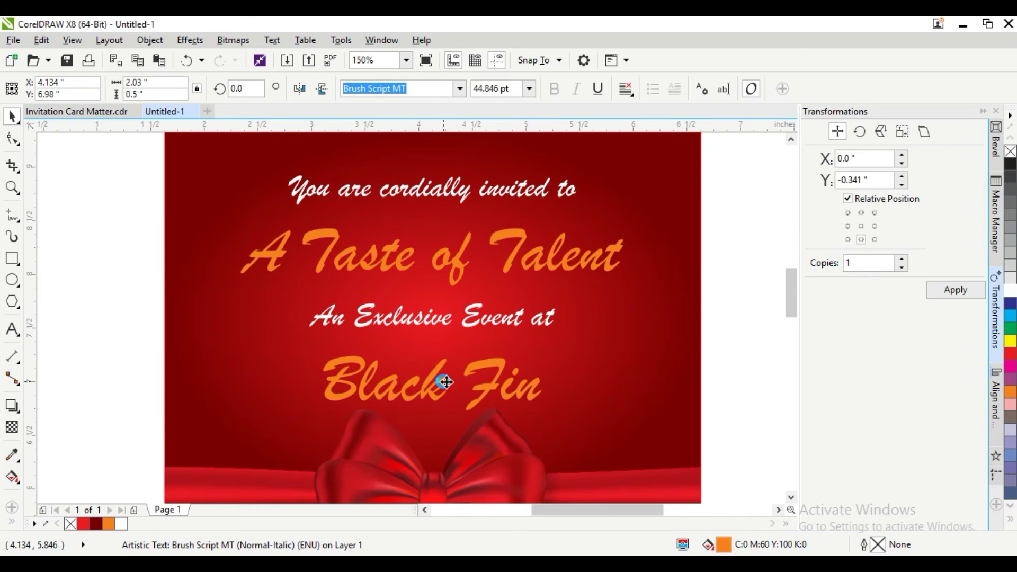
{"action": "left_click_drag", "start_coordinate": [435, 386], "coordinate": [433, 374]}
{"action": "scroll", "coordinate": [359, 304], "scroll_direction": "down", "scroll_amount": 2}
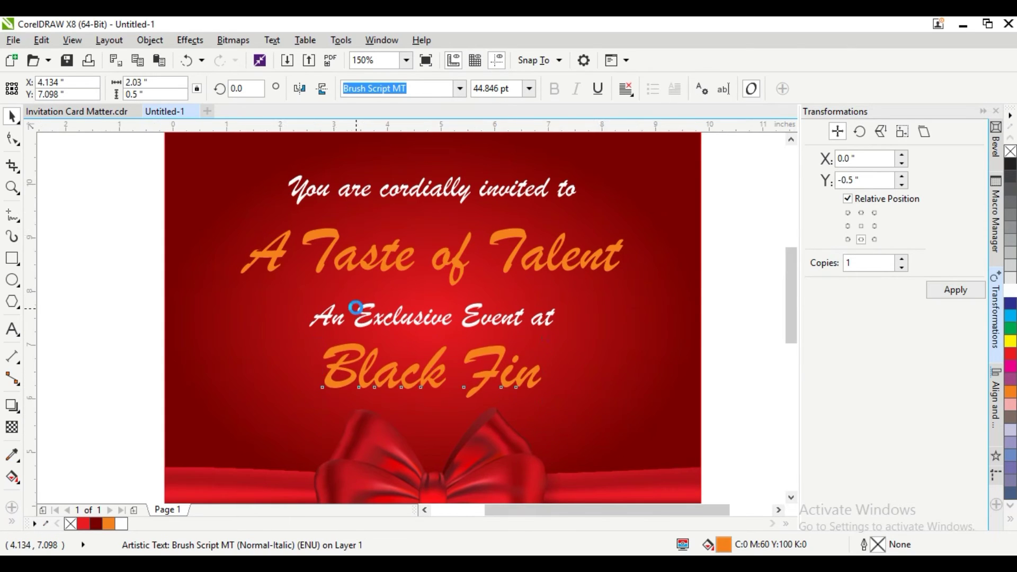
{"action": "left_click_drag", "start_coordinate": [221, 173], "coordinate": [628, 369]}
{"action": "left_click_drag", "start_coordinate": [647, 301], "coordinate": [416, 218]}
{"action": "scroll", "coordinate": [416, 218], "scroll_direction": "down", "scroll_amount": 2}
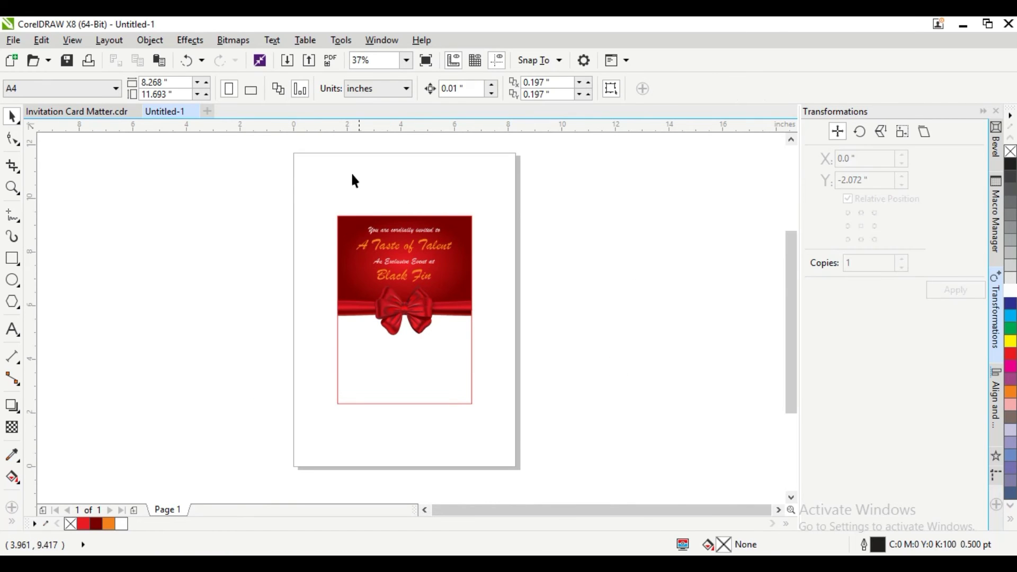
Copy the date, address and host text from Invitation Card Matter.cdr into Untitled-1 and place it below the bow
{"action": "left_click", "coordinate": [59, 111]}
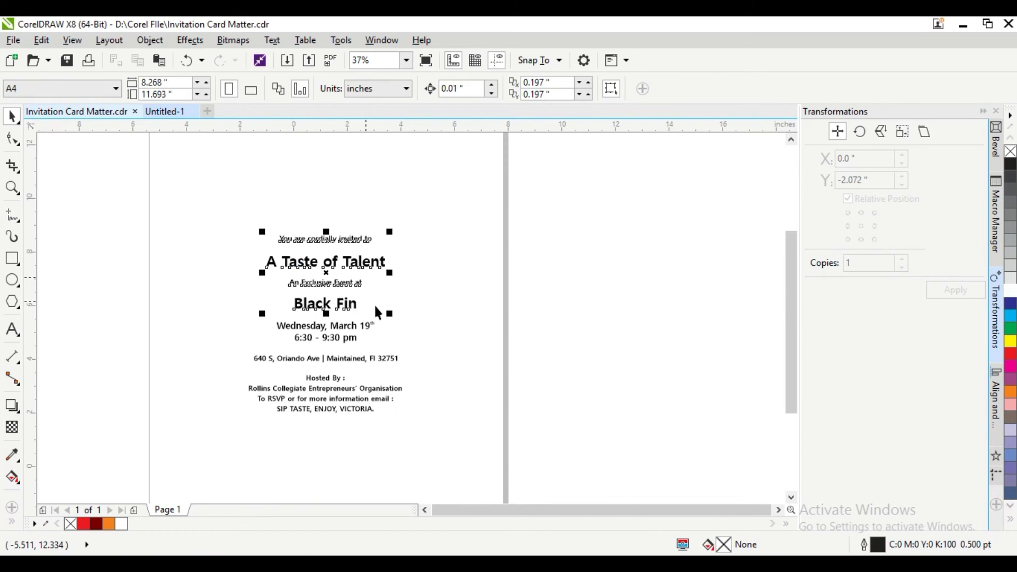
{"action": "left_click_drag", "start_coordinate": [194, 312], "coordinate": [498, 447]}
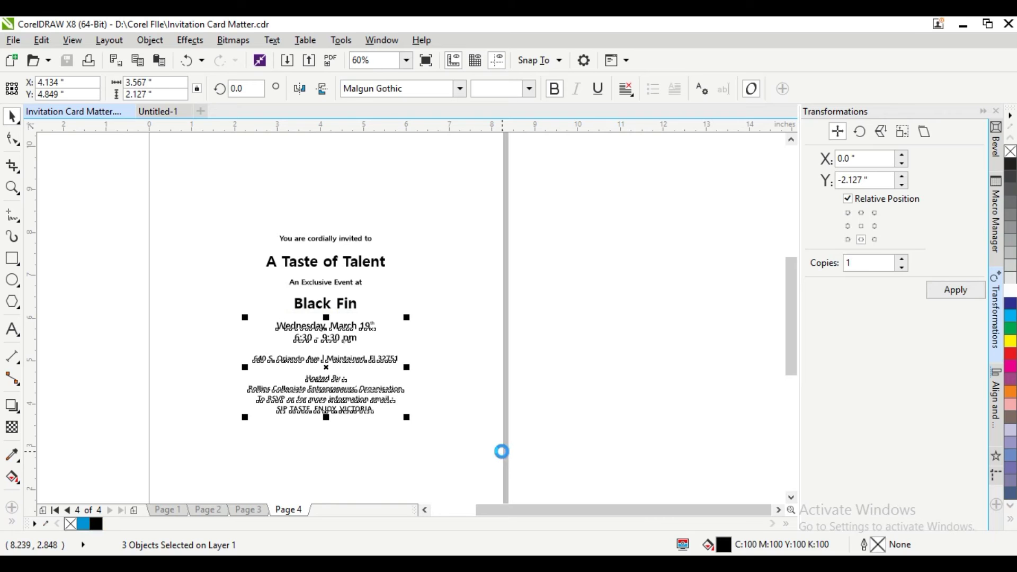
{"action": "left_click", "coordinate": [159, 113]}
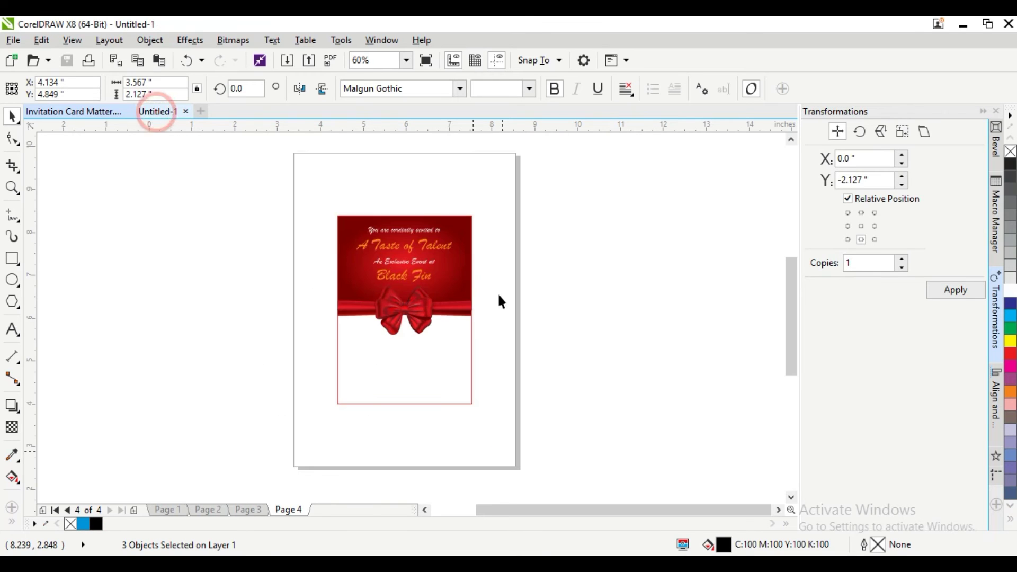
{"action": "key", "text": "ctrl+v"}
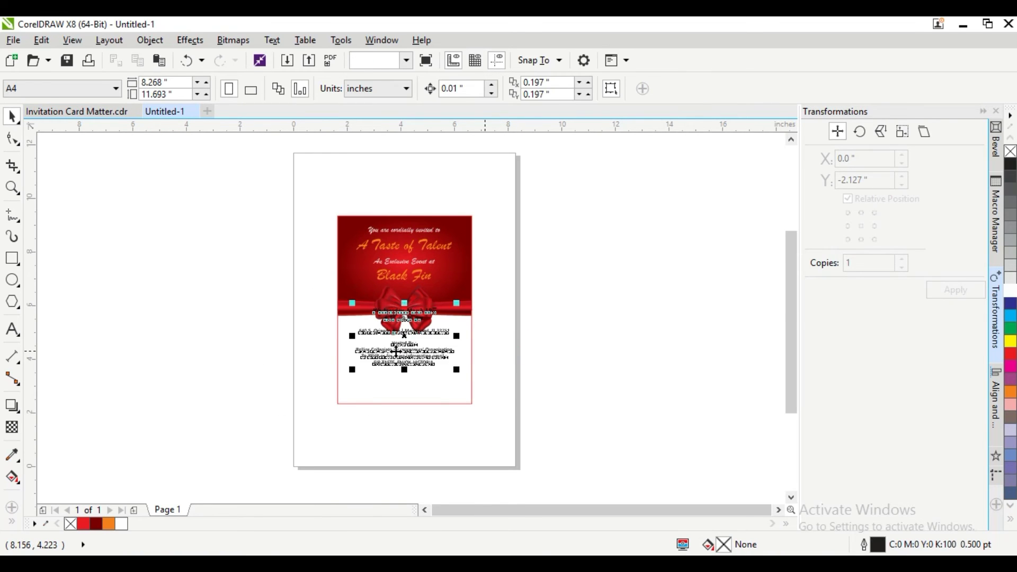
{"action": "scroll", "coordinate": [403, 349], "scroll_direction": "up", "scroll_amount": 2}
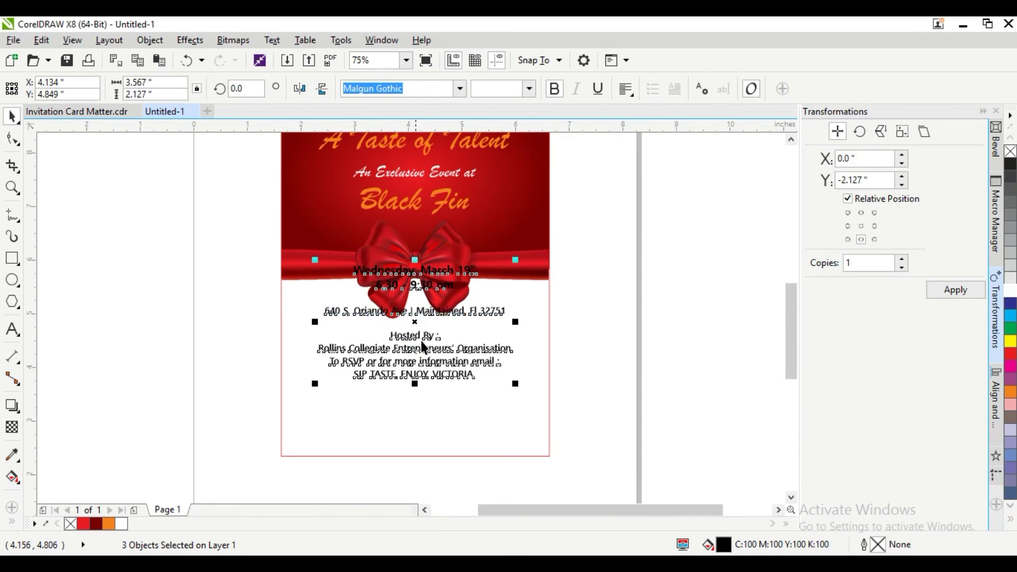
{"action": "left_click_drag", "start_coordinate": [416, 321], "coordinate": [414, 378]}
Set the date, address and host text blocks in Brush Script MT and center them horizontally on the card
{"action": "left_click", "coordinate": [460, 88]}
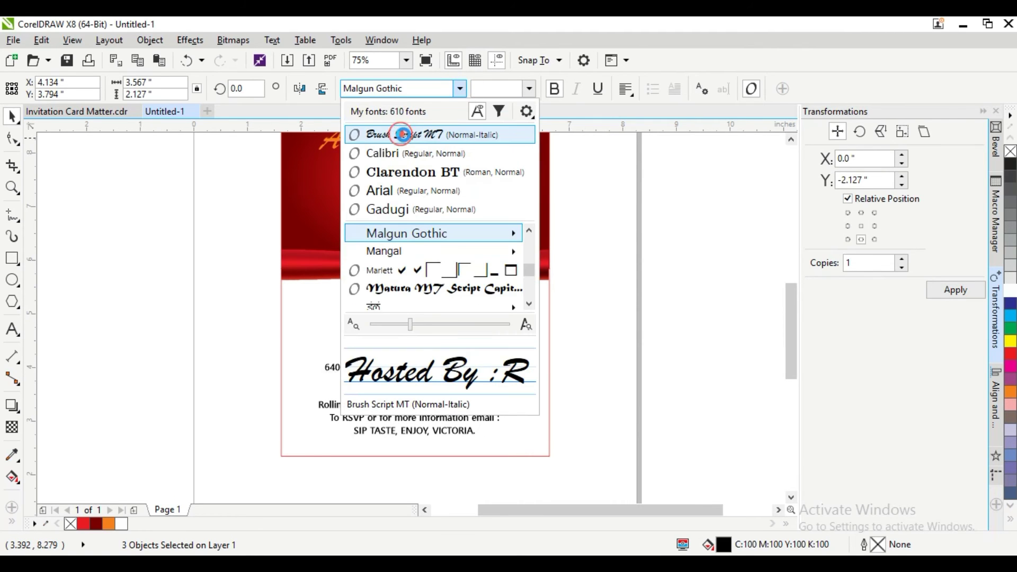
{"action": "left_click", "coordinate": [406, 135]}
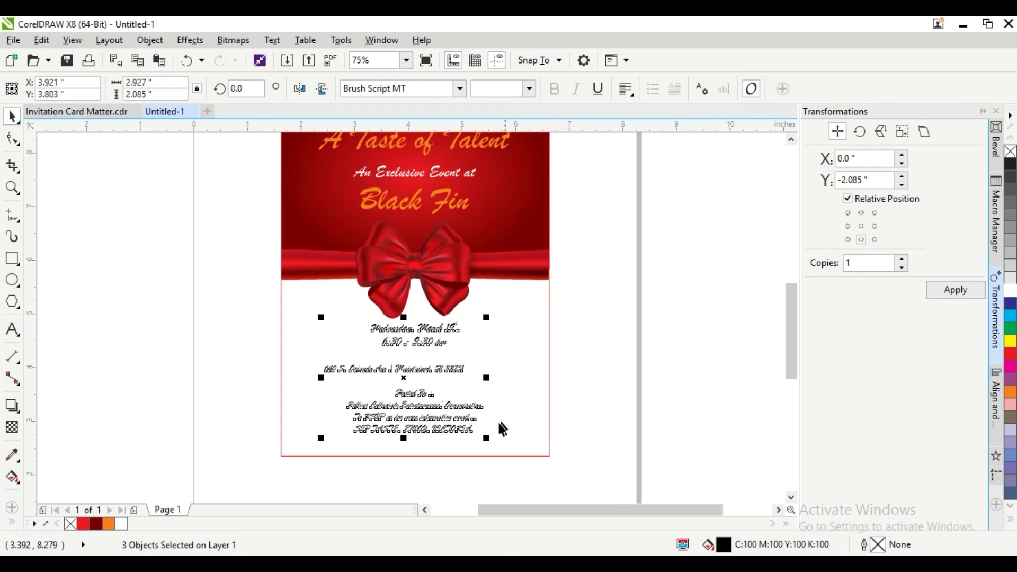
{"action": "left_click", "coordinate": [588, 383]}
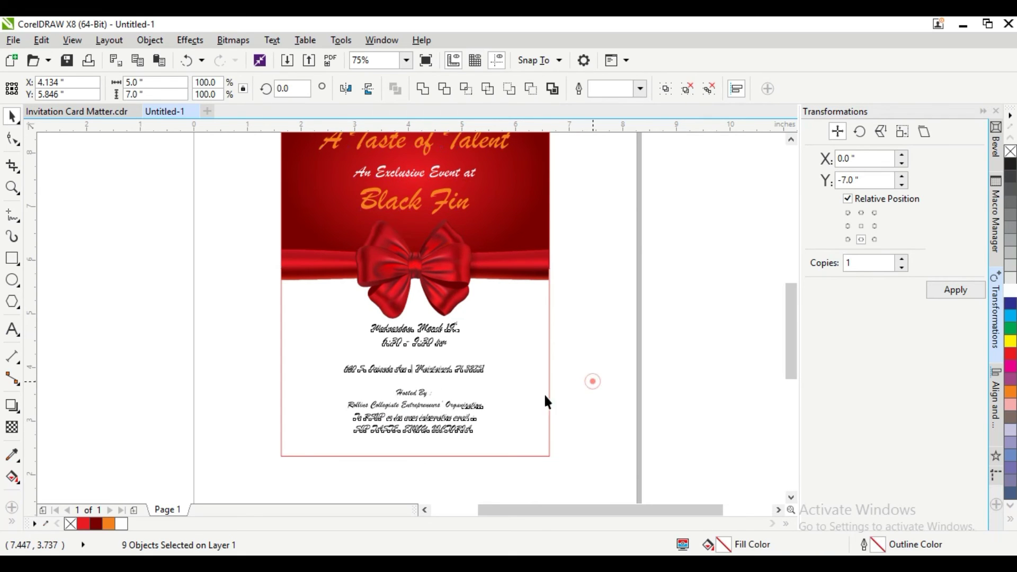
Enlarge the date and time text below the bow and center it horizontally on the card
{"action": "scroll", "coordinate": [445, 381], "scroll_direction": "up", "scroll_amount": 1}
{"action": "left_click", "coordinate": [405, 355]}
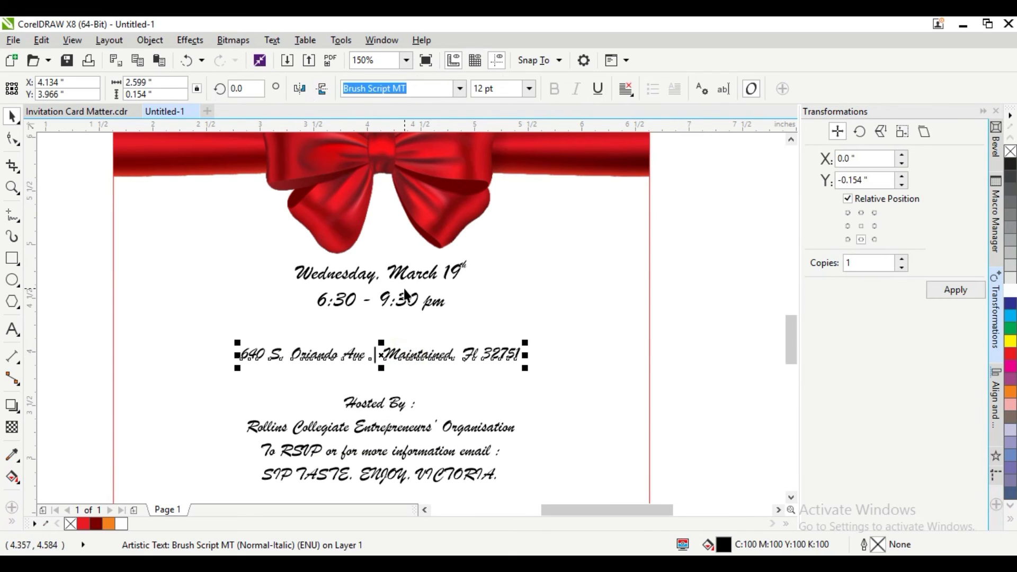
{"action": "left_click", "coordinate": [405, 302]}
{"action": "left_click_drag", "start_coordinate": [477, 307], "coordinate": [556, 345]}
{"action": "key", "text": "ctrl+a"}
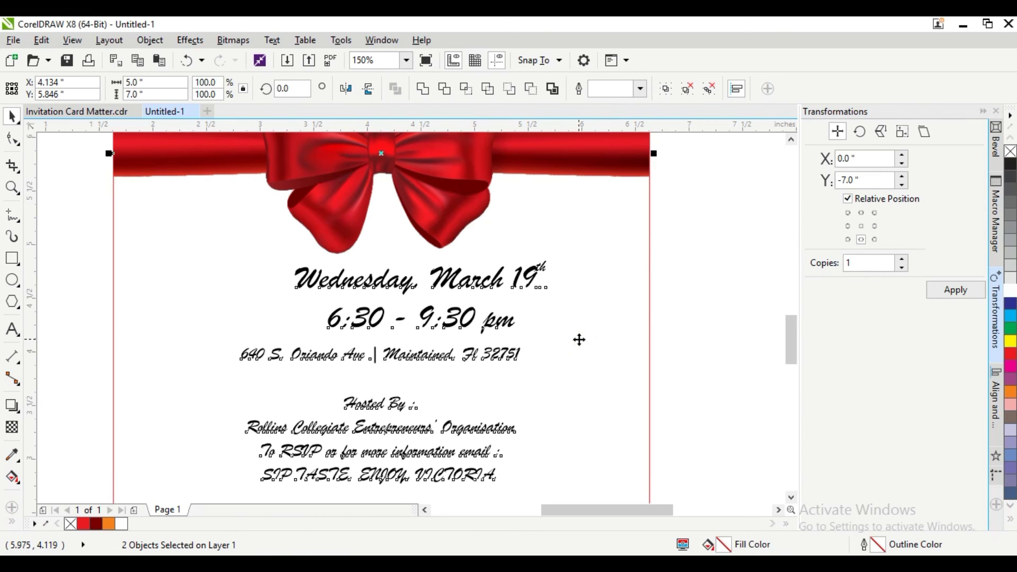
Enlarge the address line to about 18.6 pt around its center and lower it slightly beneath the time
{"action": "left_click", "coordinate": [407, 358]}
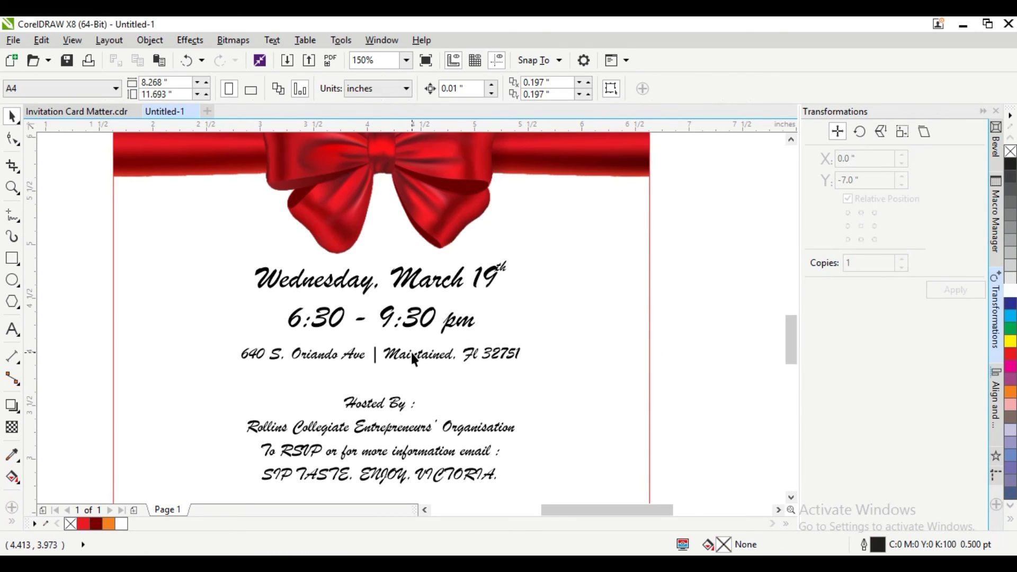
{"action": "left_click_drag", "start_coordinate": [525, 368], "coordinate": [605, 404]}
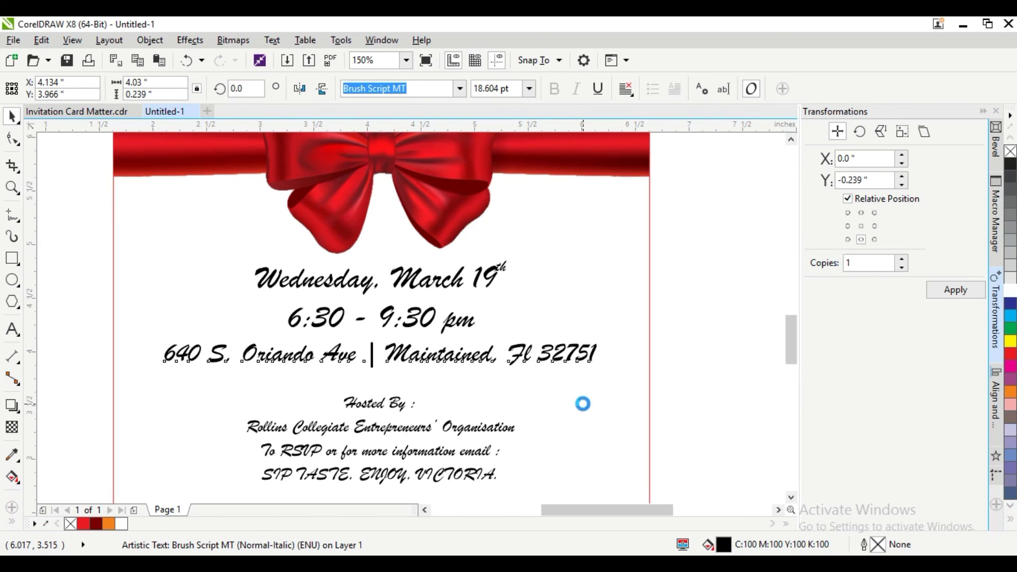
{"action": "scroll", "coordinate": [312, 265], "scroll_direction": "down", "scroll_amount": 2}
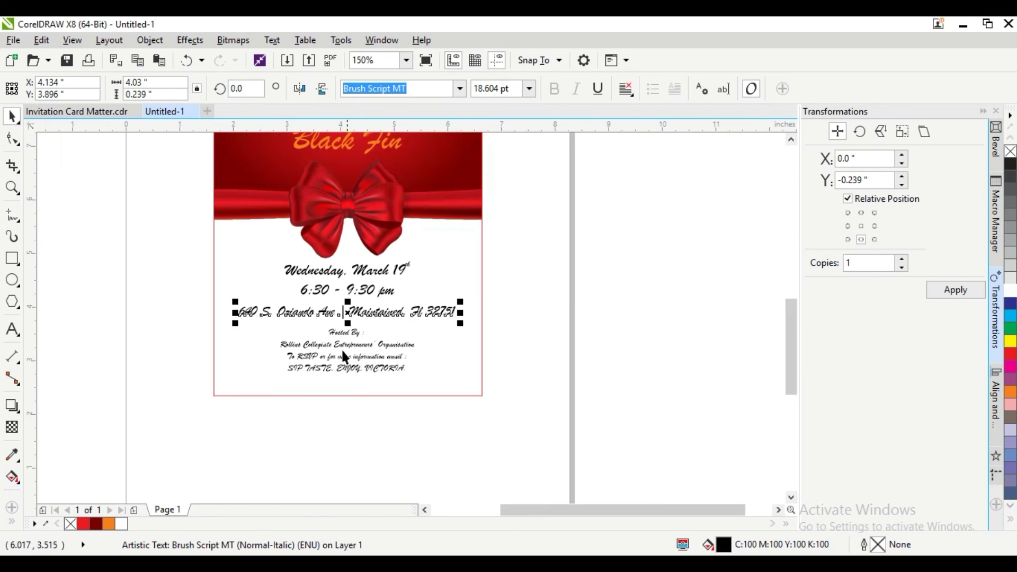
Set the "Hosted By" text block in bold Gadugi, center it on the card and move it slightly lower
{"action": "left_click", "coordinate": [338, 368]}
{"action": "scroll", "coordinate": [338, 368], "scroll_direction": "up", "scroll_amount": 2}
{"action": "double_click", "coordinate": [310, 368]}
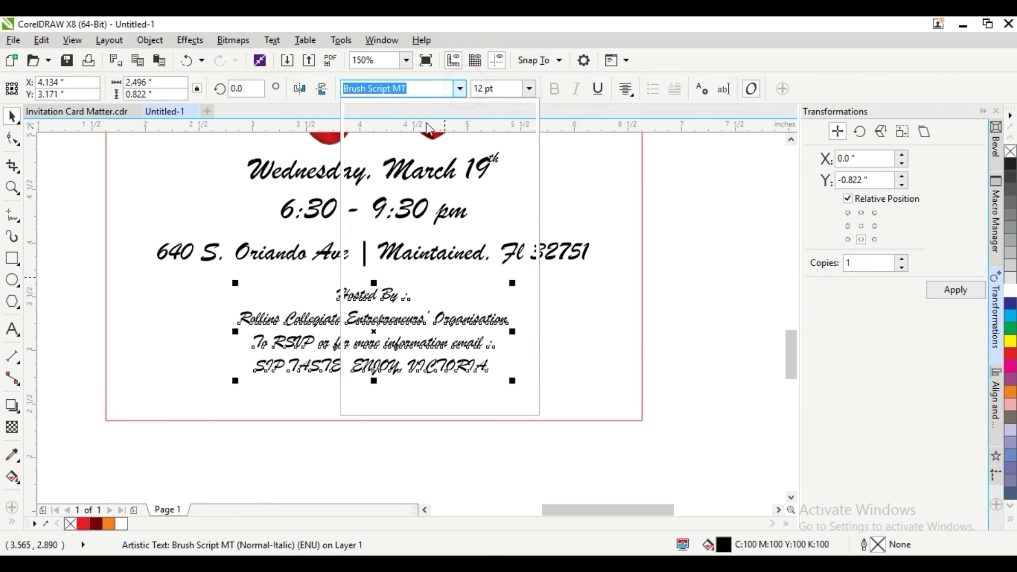
{"action": "left_click", "coordinate": [460, 88]}
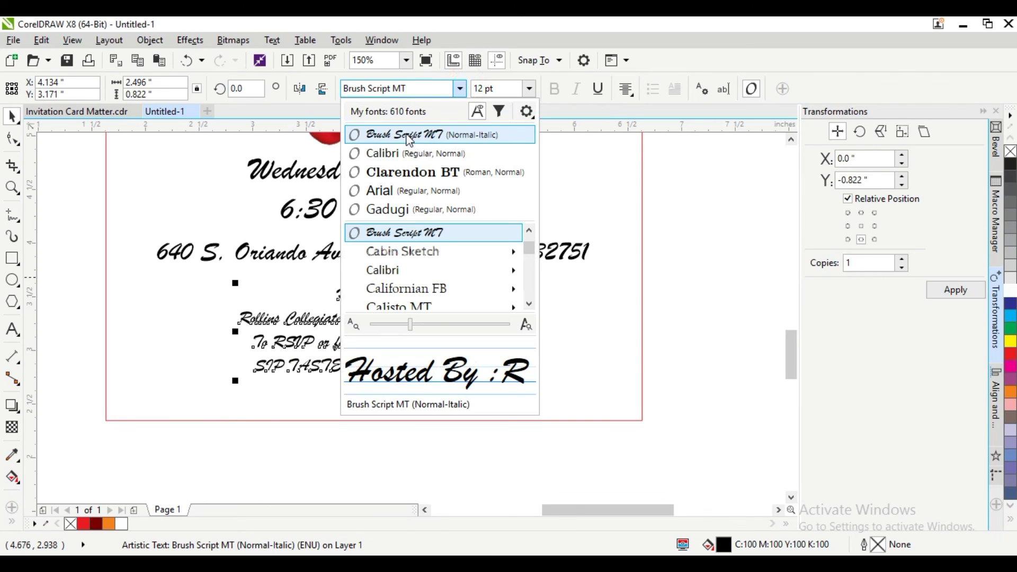
{"action": "left_click", "coordinate": [404, 210]}
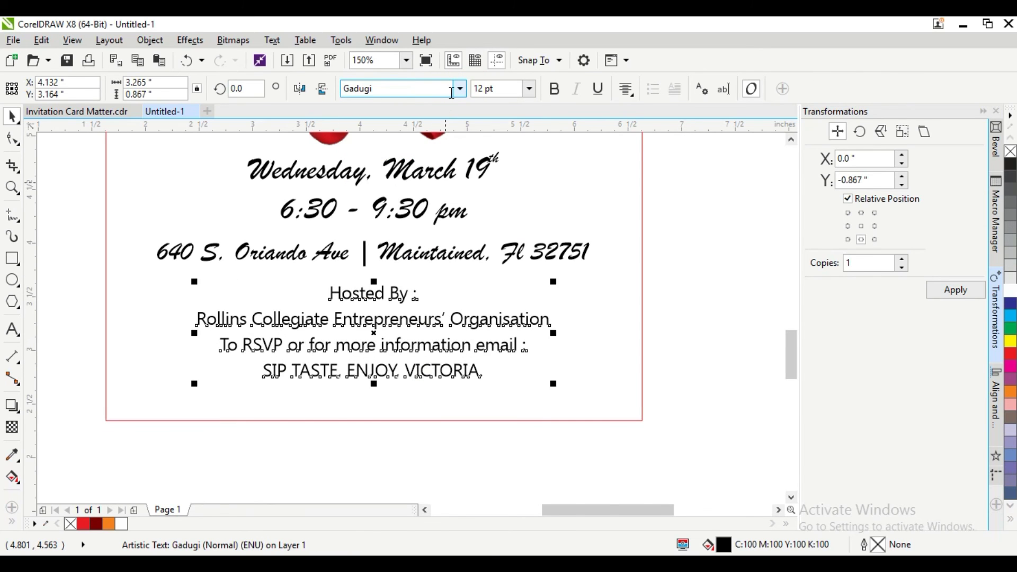
{"action": "left_click", "coordinate": [554, 89]}
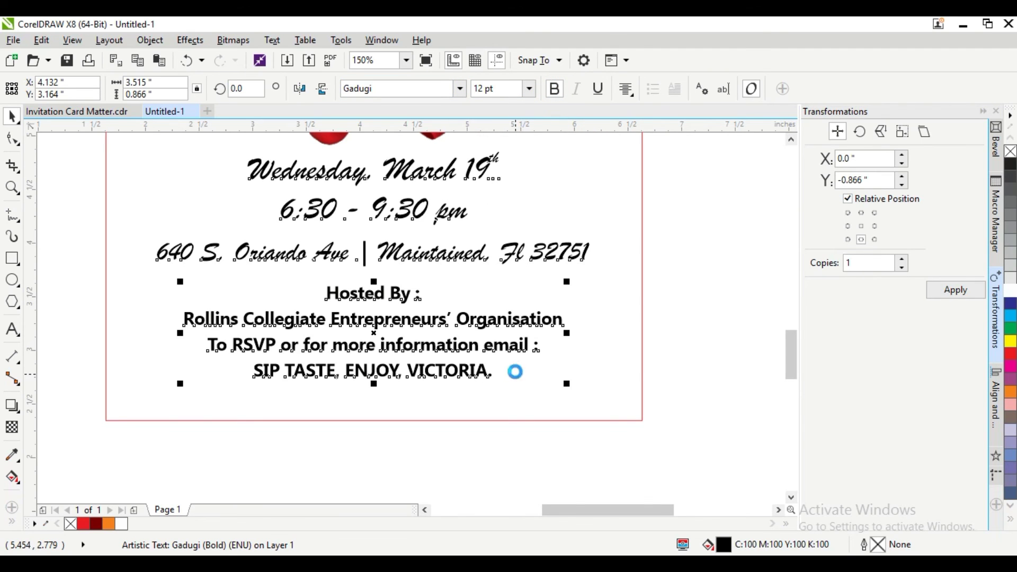
{"action": "left_click", "coordinate": [461, 412]}
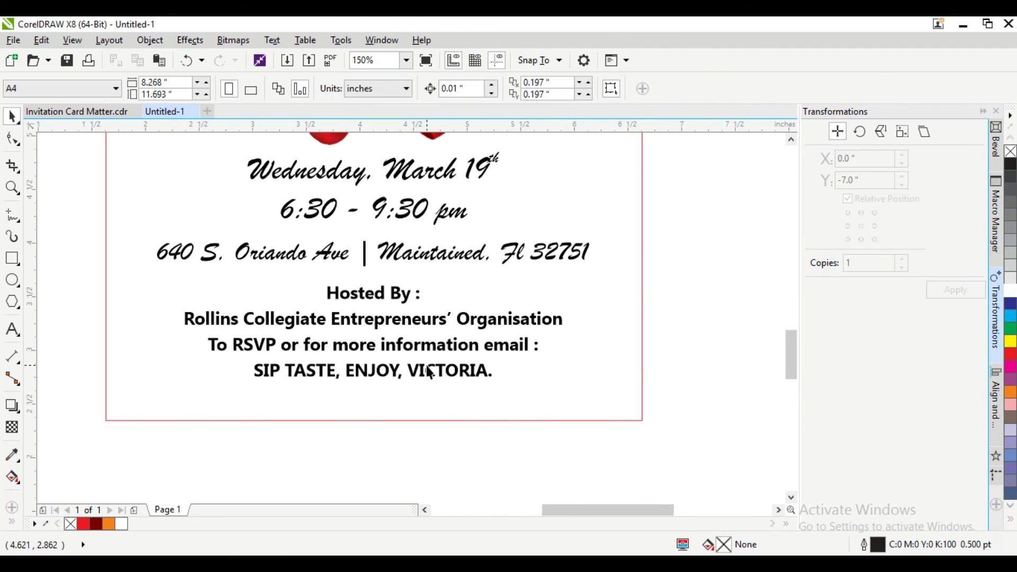
{"action": "left_click_drag", "start_coordinate": [428, 388], "coordinate": [429, 380]}
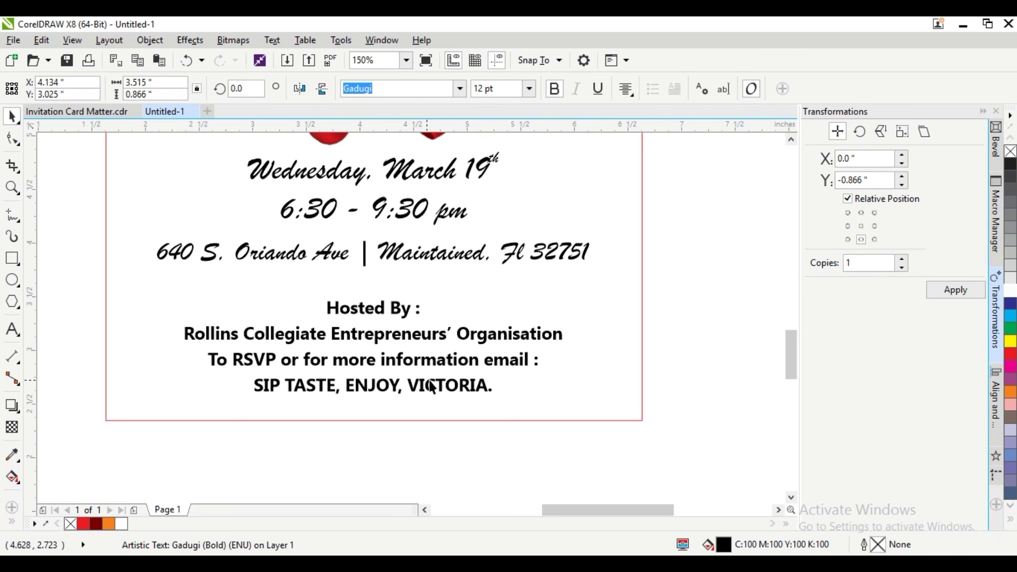
Fill the date, time and address text with red
{"action": "scroll", "coordinate": [416, 397], "scroll_direction": "down", "scroll_amount": 2}
{"action": "left_click_drag", "start_coordinate": [220, 250], "coordinate": [584, 356]}
{"action": "left_click", "coordinate": [1011, 354]}
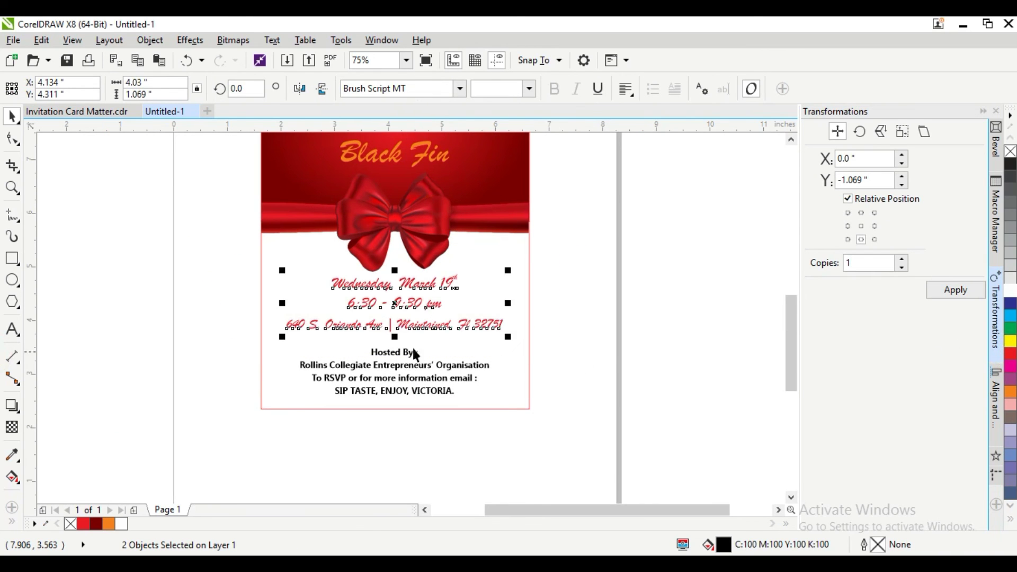
{"action": "left_click", "coordinate": [648, 294]}
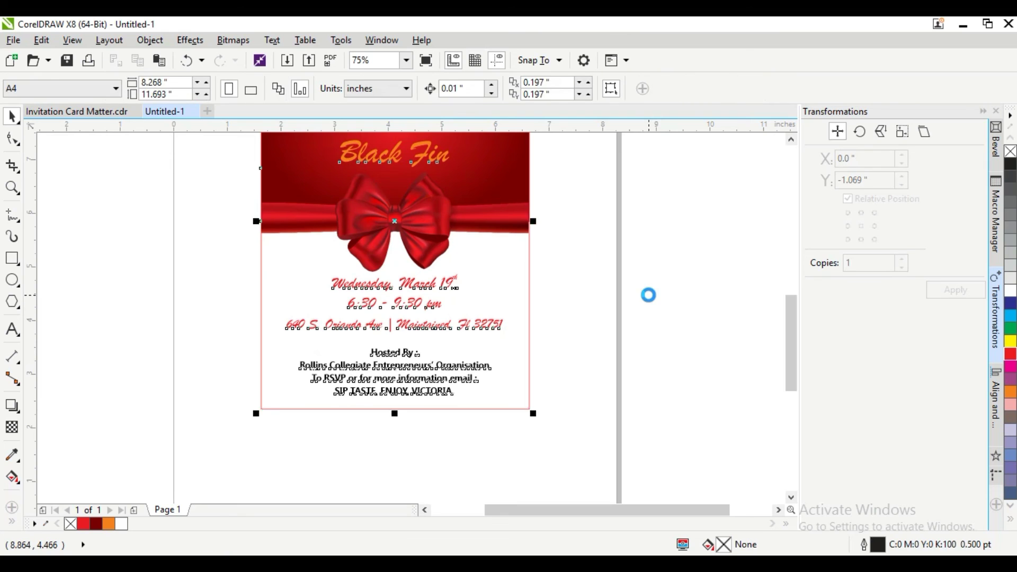
Fit the whole invitation card in view and collapse the Transformations settings to review the design
{"action": "left_click", "coordinate": [13, 187]}
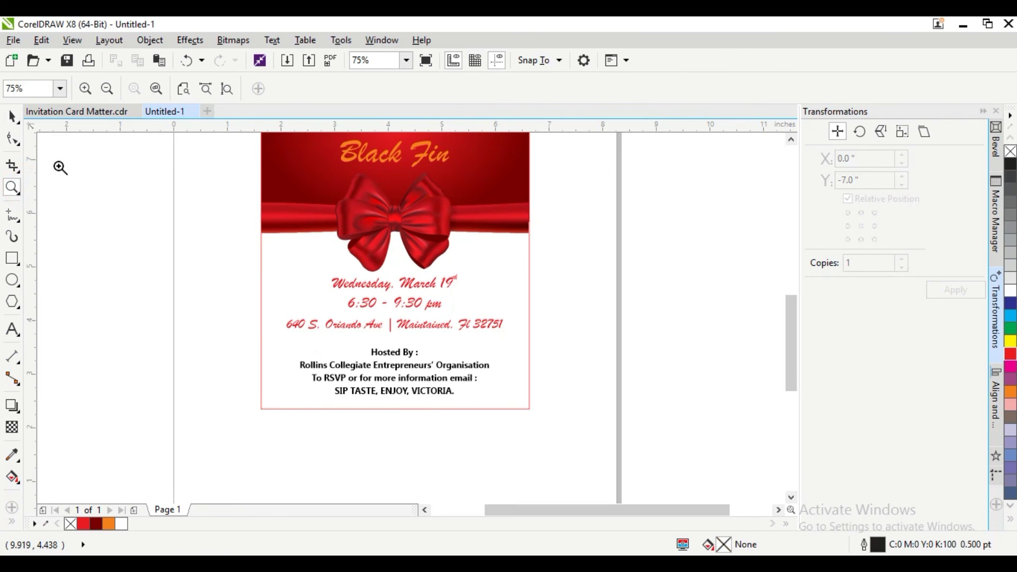
{"action": "left_click", "coordinate": [156, 89]}
{"action": "left_click", "coordinate": [12, 117]}
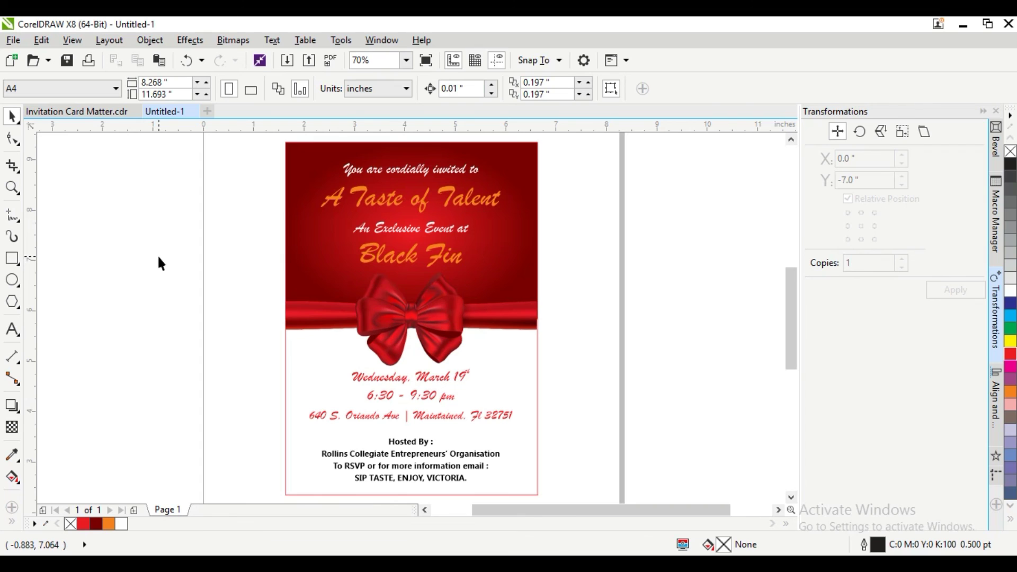
{"action": "left_click", "coordinate": [984, 113]}
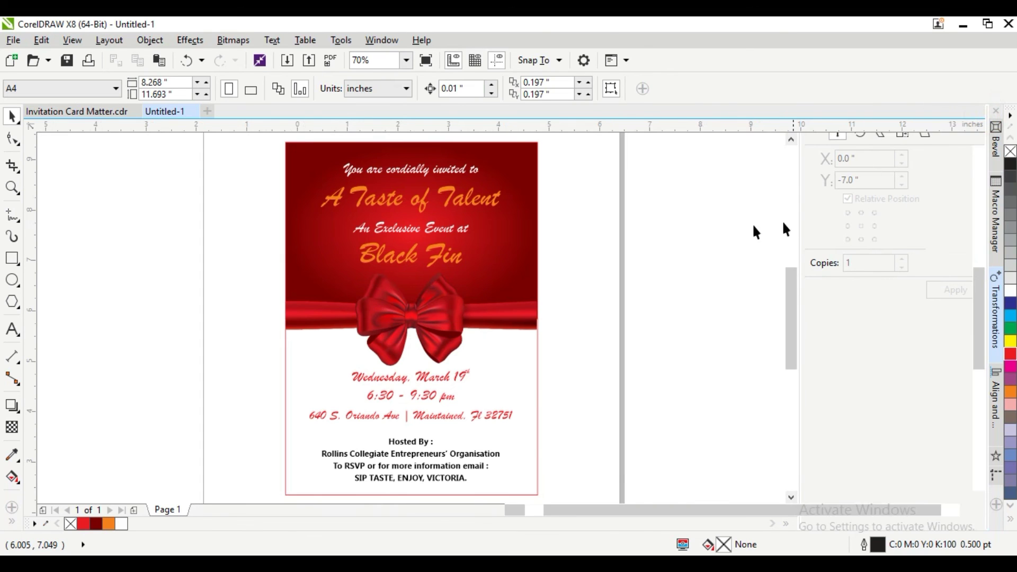